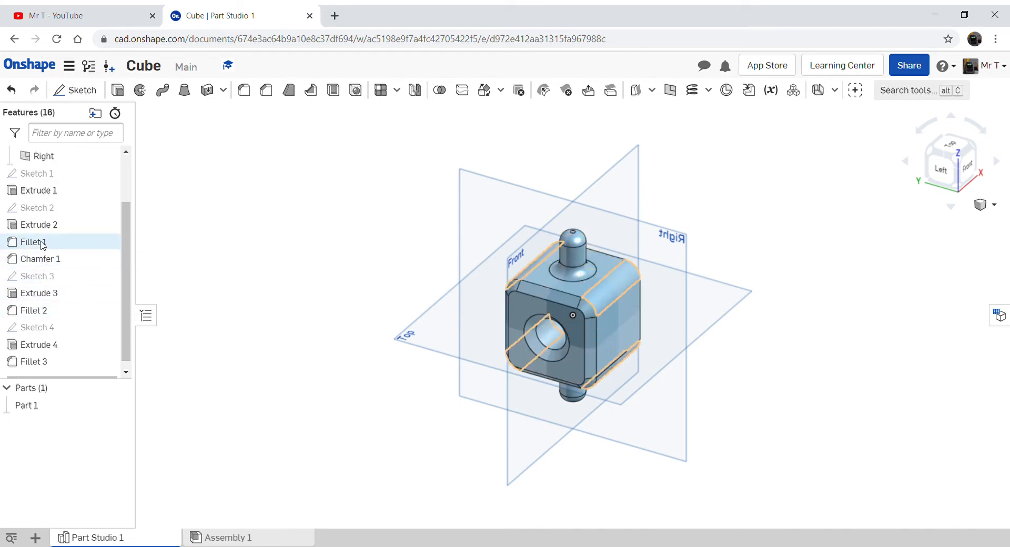
- Delete the Chamfer 1 feature from the cube part
right_click(42, 267)
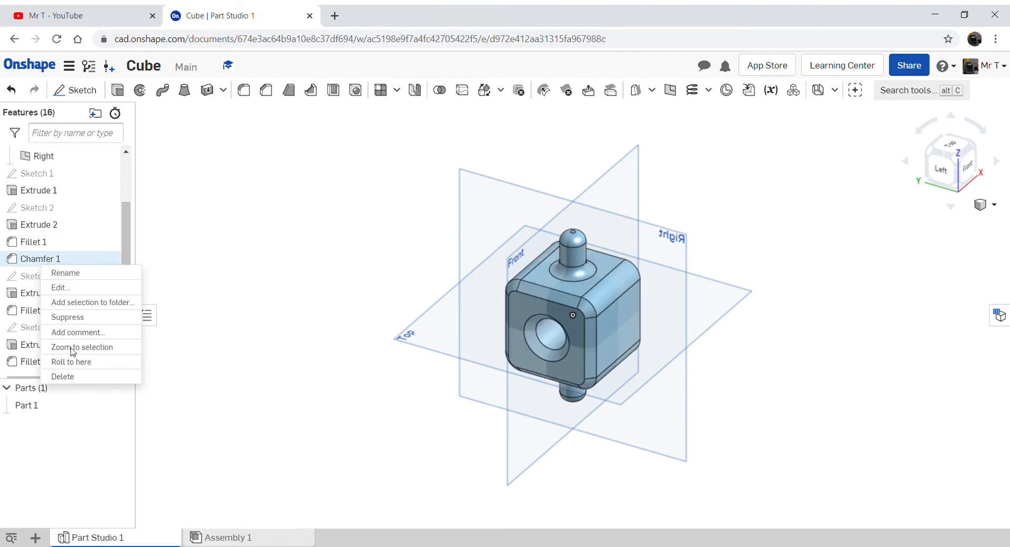
click(80, 377)
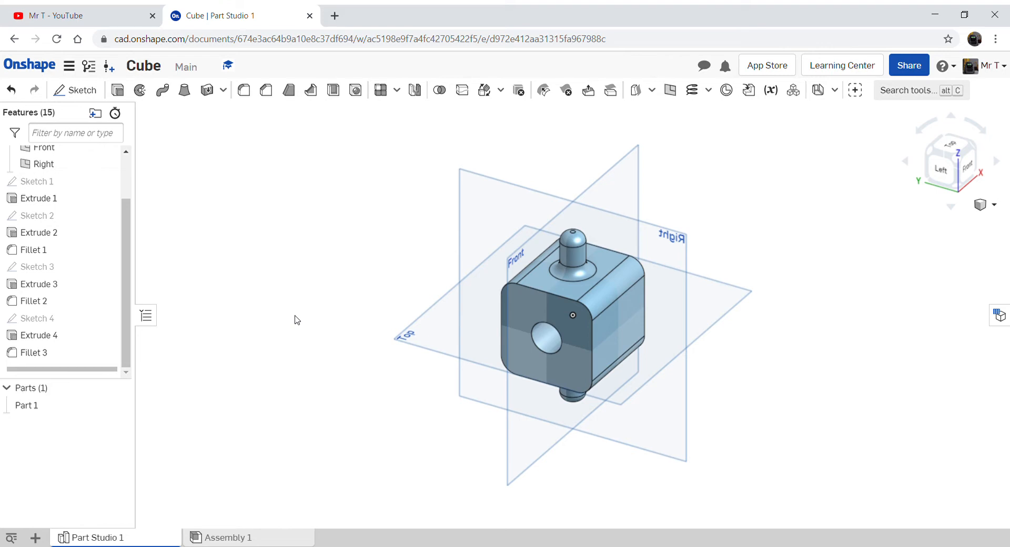
- Undo the edits back to the plain sharp-edged cube that has only its through hole from Extrude 2
key(ctrl+z)
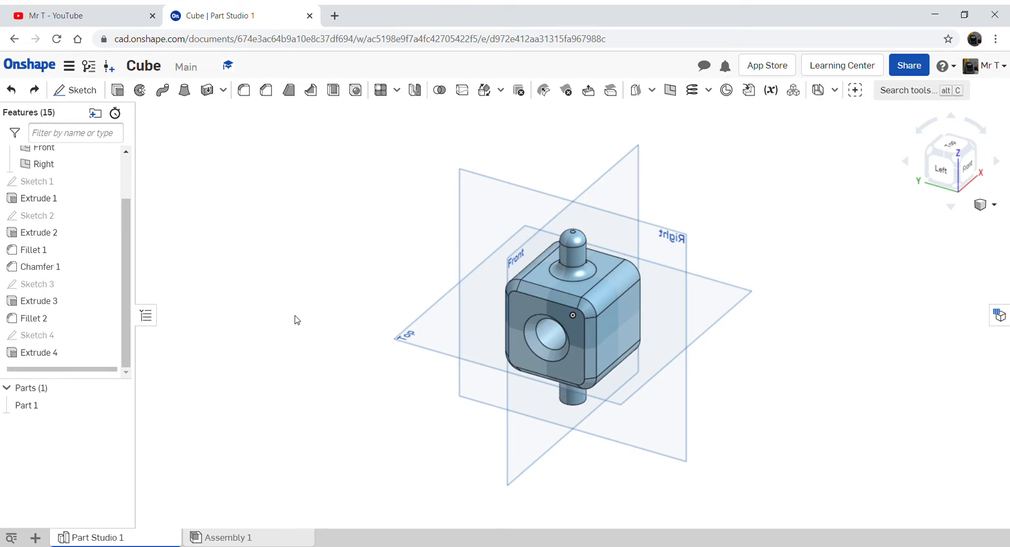
key(ctrl+z)
key(ctrl+z)
key(ctrl+z)
key(ctrl+z)
key(ctrl+z)
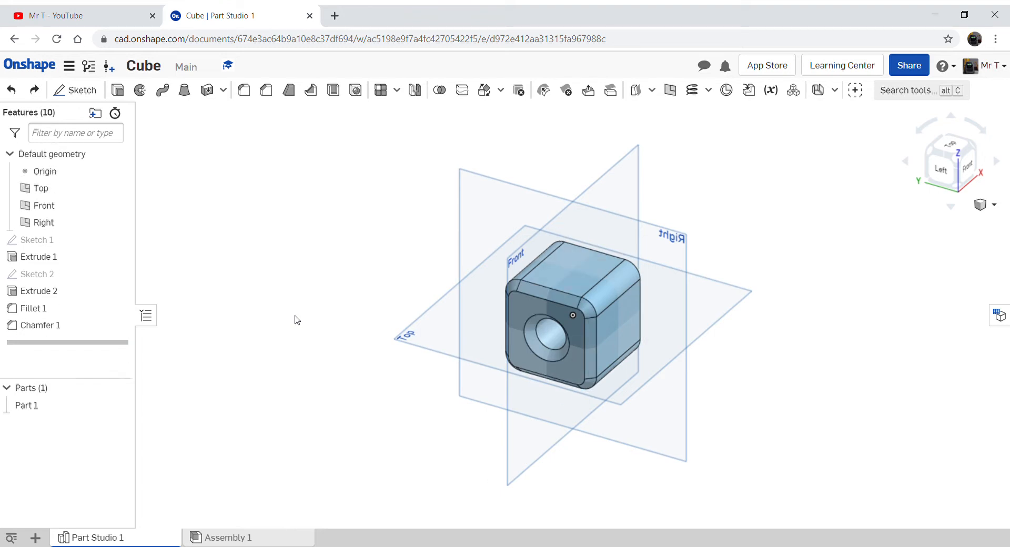
key(ctrl+z)
key(ctrl+z)
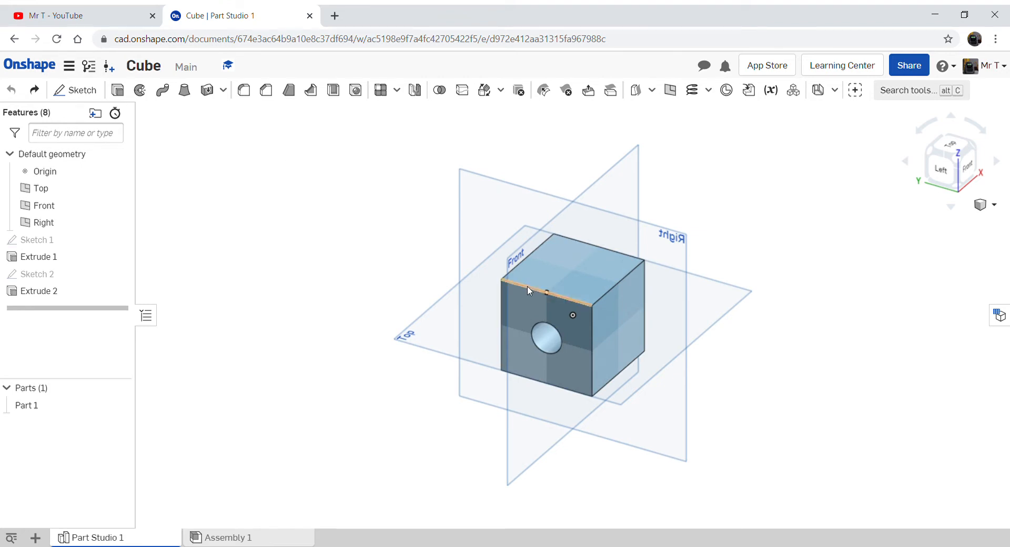
- Fillet the cube's four outer edges that run parallel to the through hole with a circular 10 mm radius
right_drag(832, 304, 832, 271)
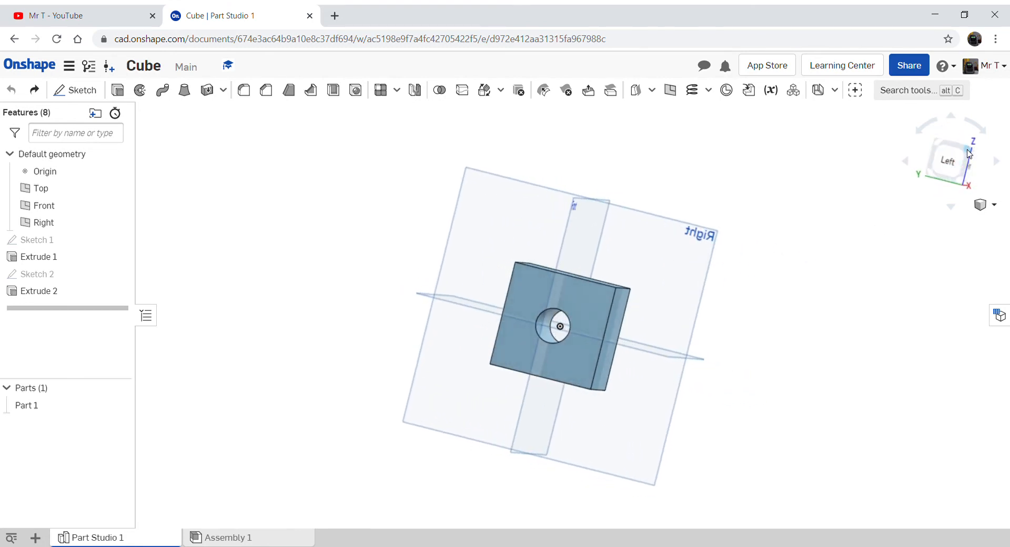
click(969, 149)
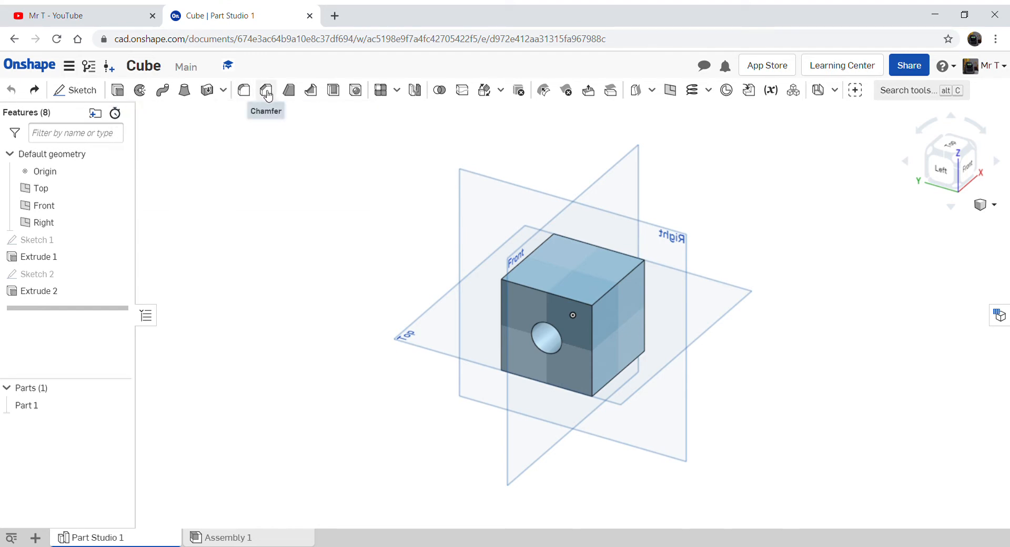
mouse_move(267, 93)
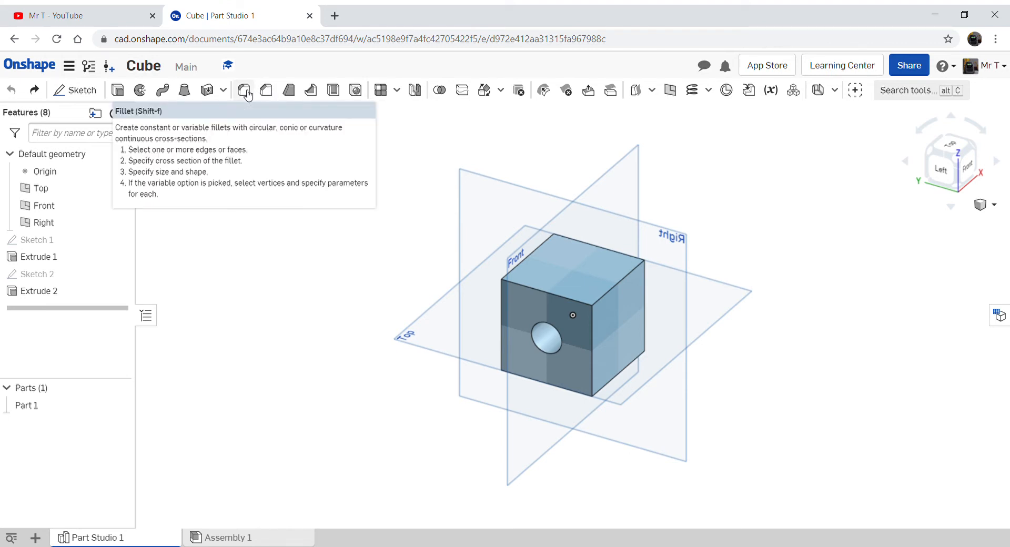
click(244, 90)
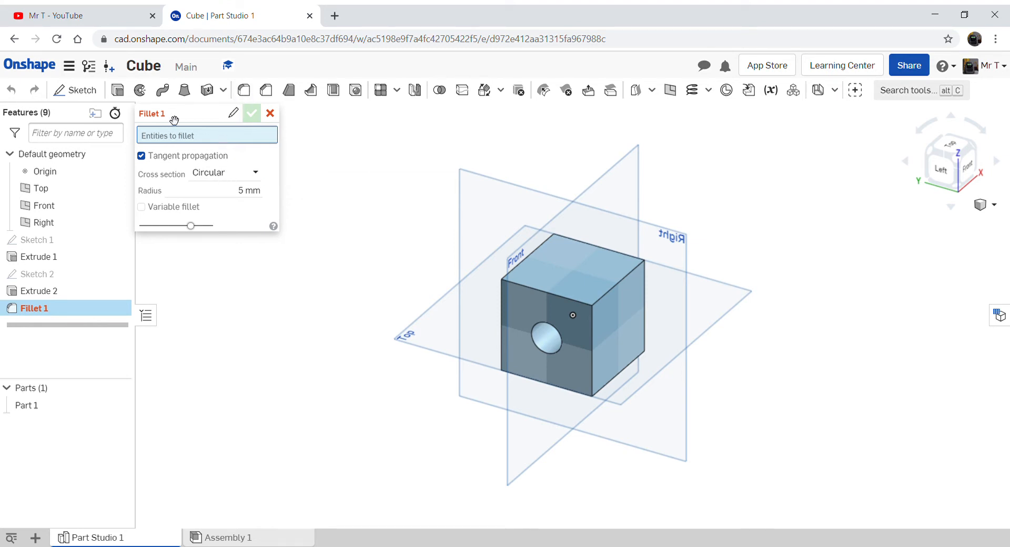
click(249, 193)
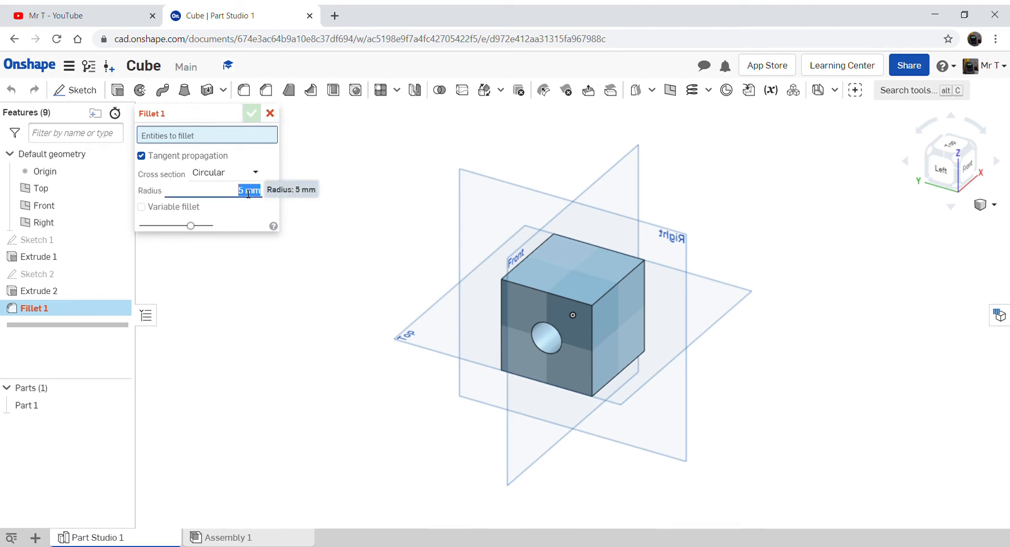
text(10)
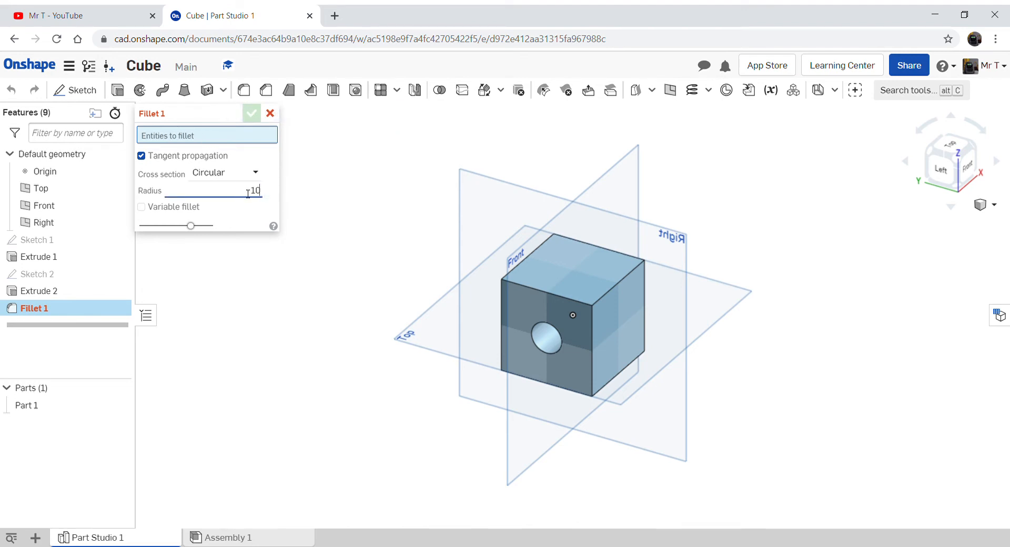
key(Return)
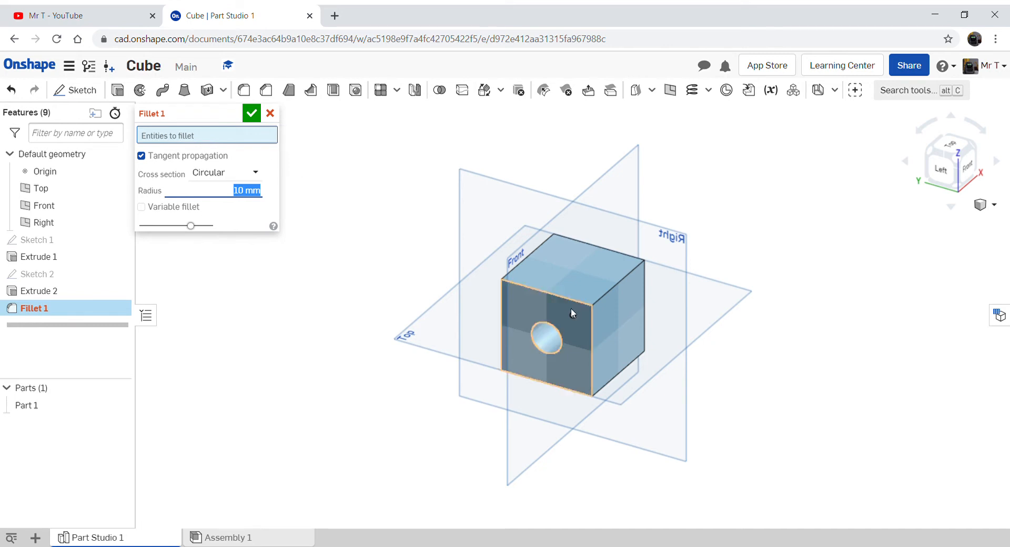
click(608, 298)
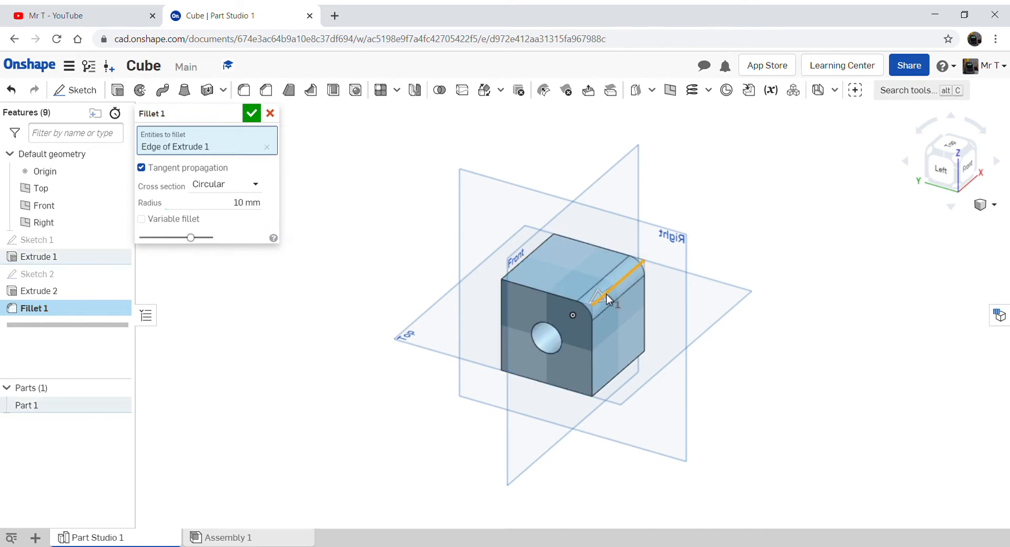
click(525, 270)
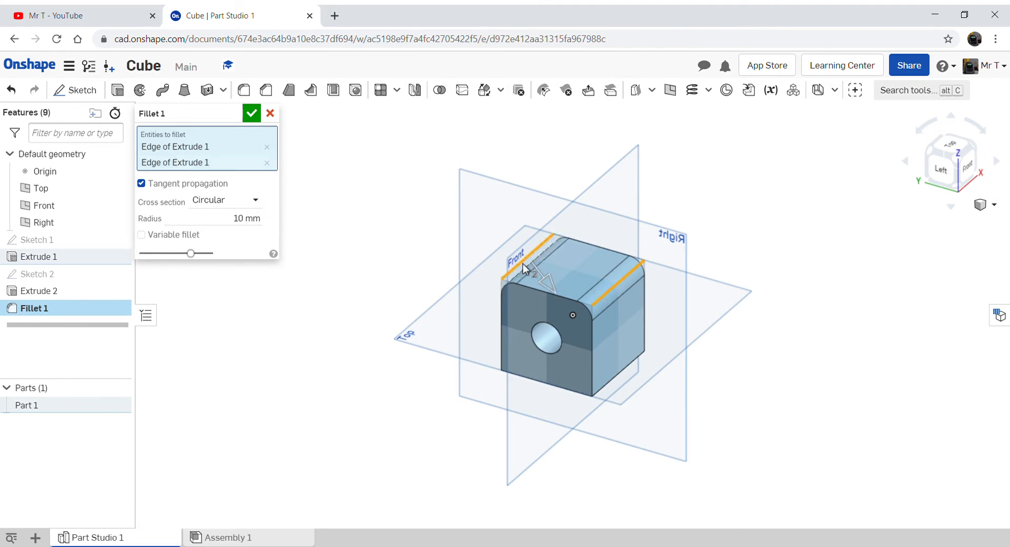
click(623, 377)
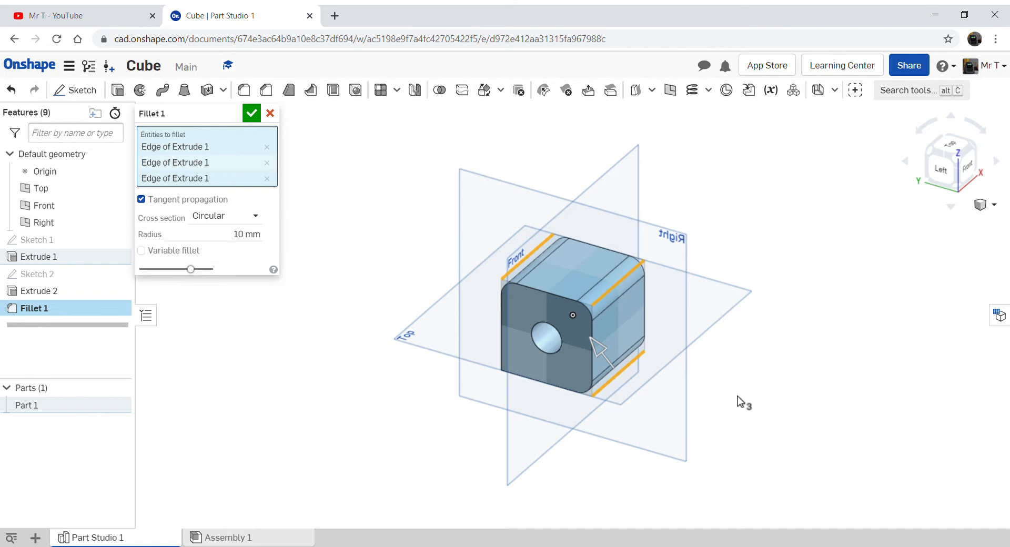
right_drag(748, 399, 813, 355)
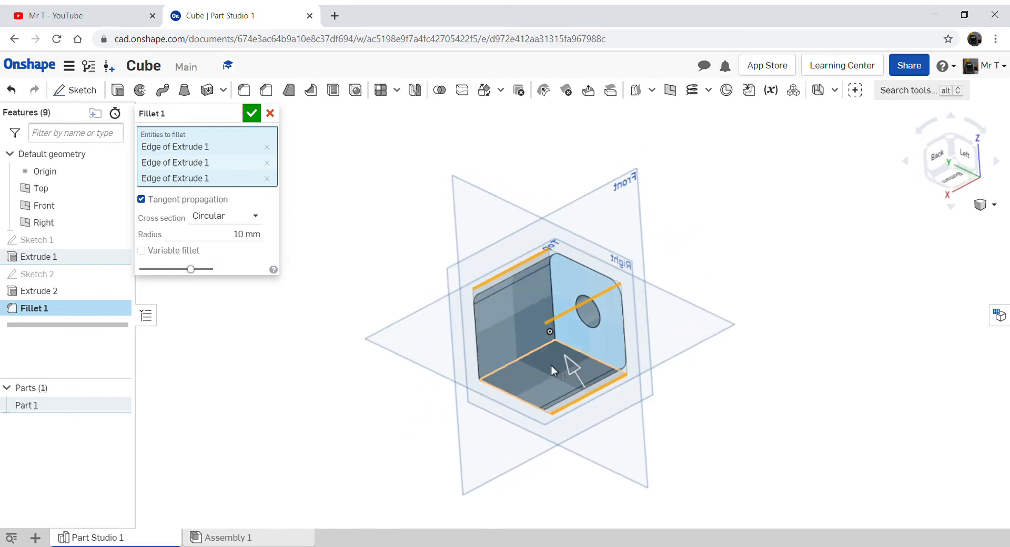
click(535, 350)
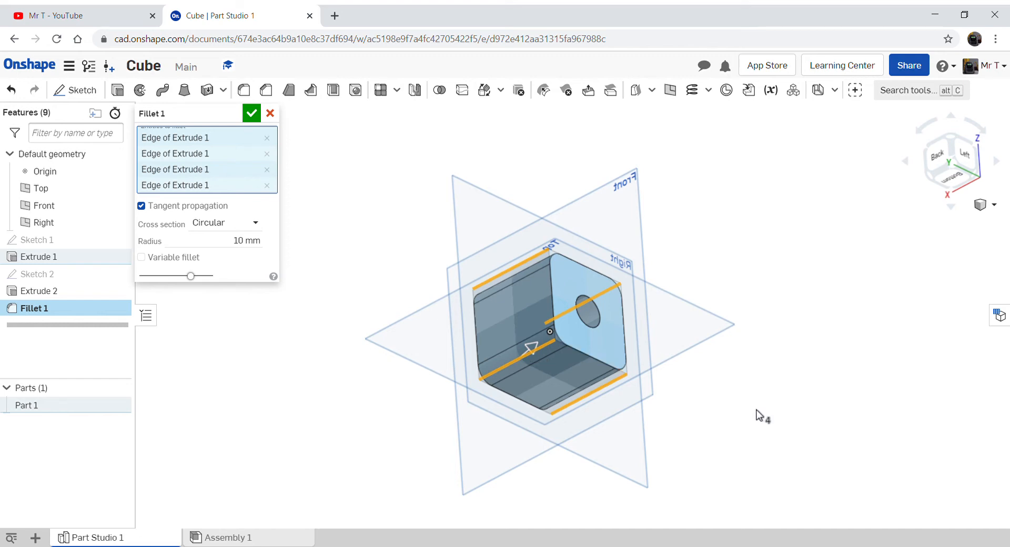
right_drag(758, 413, 711, 368)
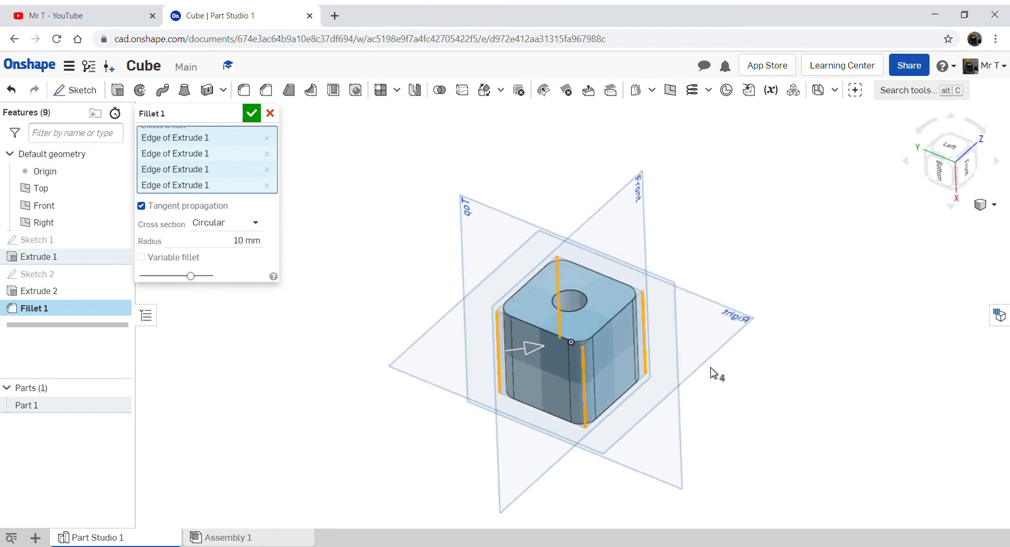
mouse_move(711, 372)
right_down()
mouse_move(764, 359)
mouse_move(712, 370)
mouse_move(702, 360)
mouse_move(705, 369)
right_up()
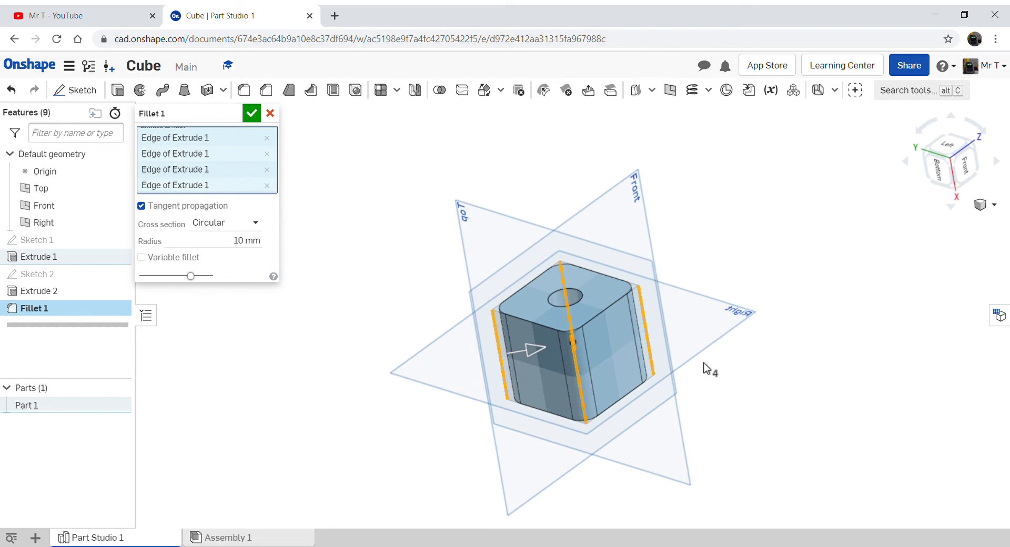
click(956, 166)
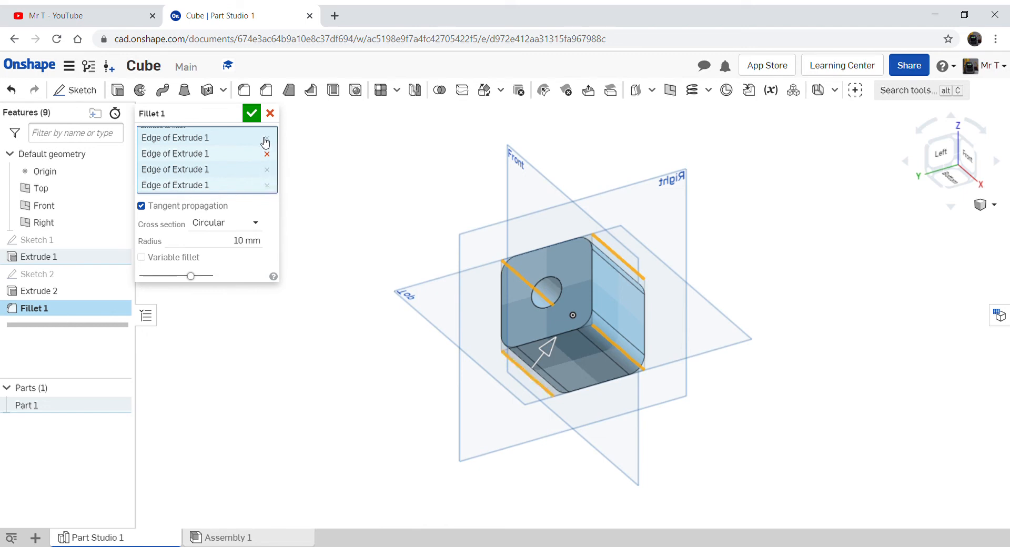
click(251, 114)
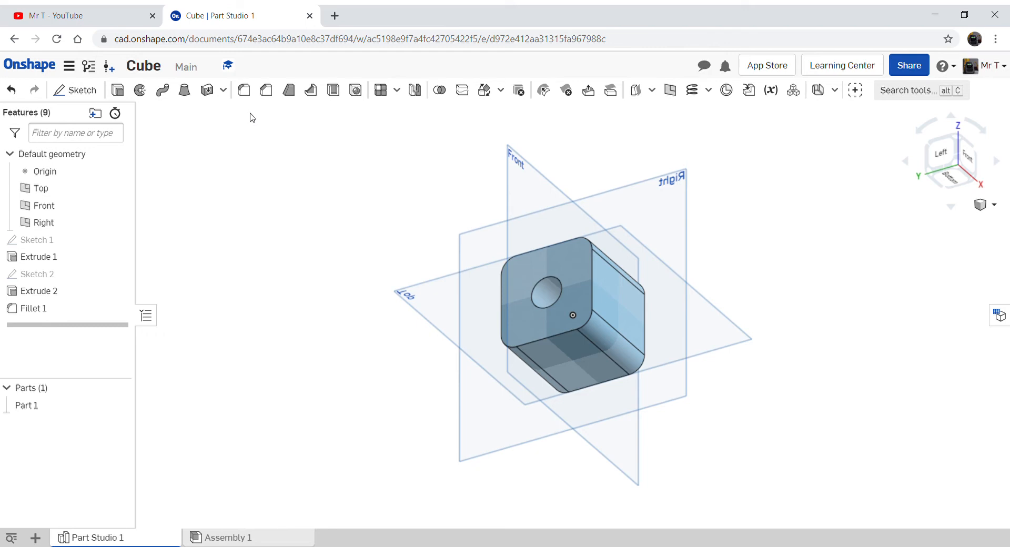
- Chamfer the outer perimeters of both holed faces and both hole rims with an equal distance of 5 mm
click(268, 92)
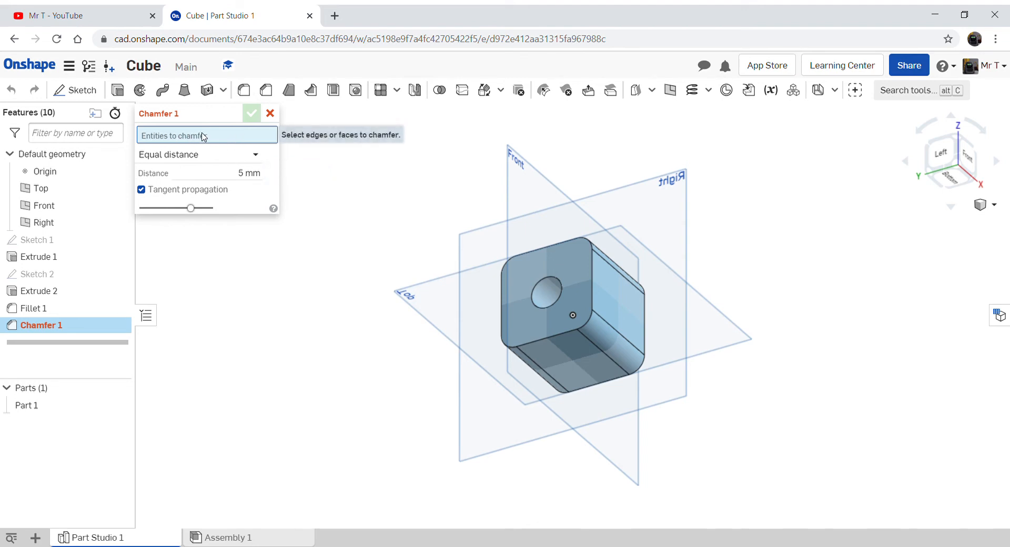
click(550, 336)
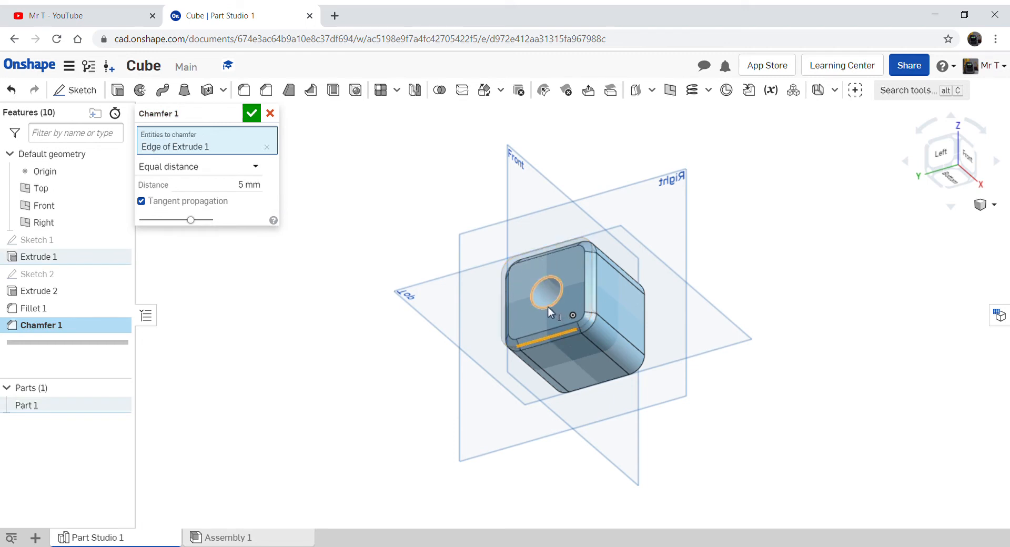
click(548, 311)
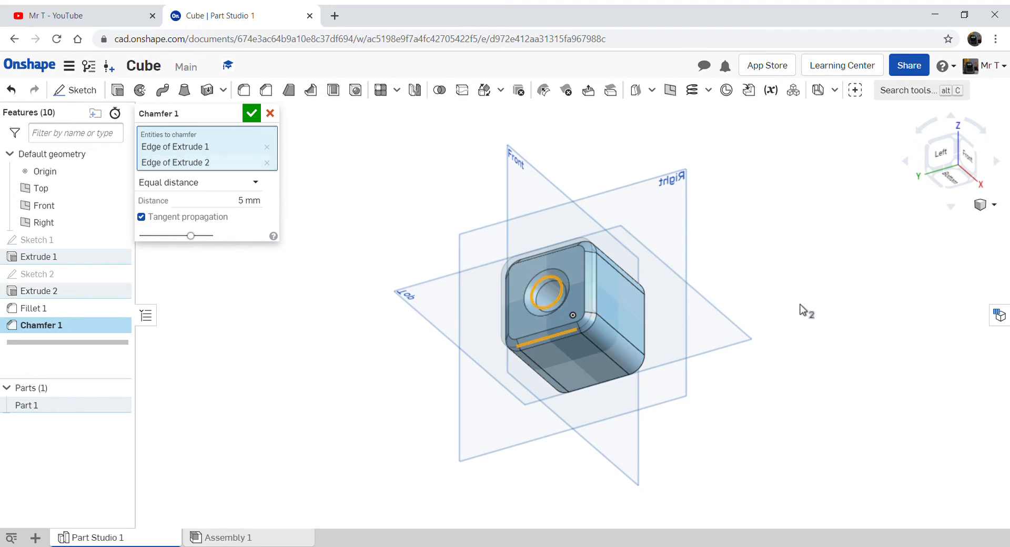
right_drag(800, 310, 726, 239)
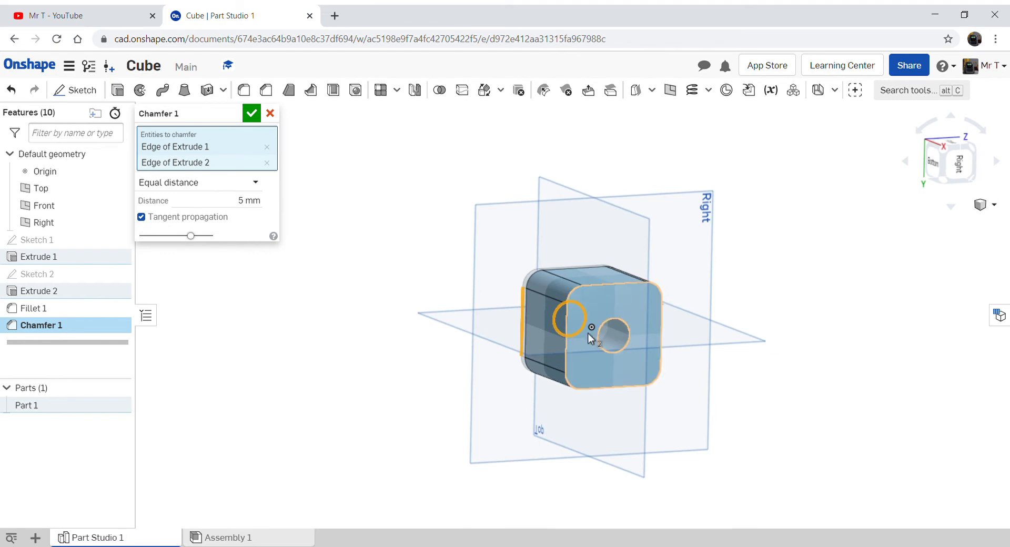
click(567, 347)
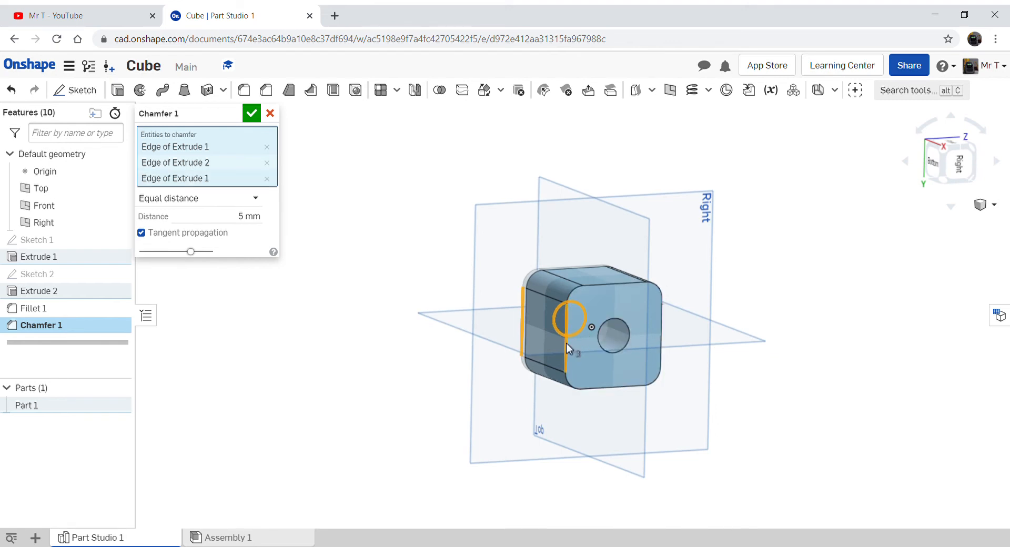
click(603, 348)
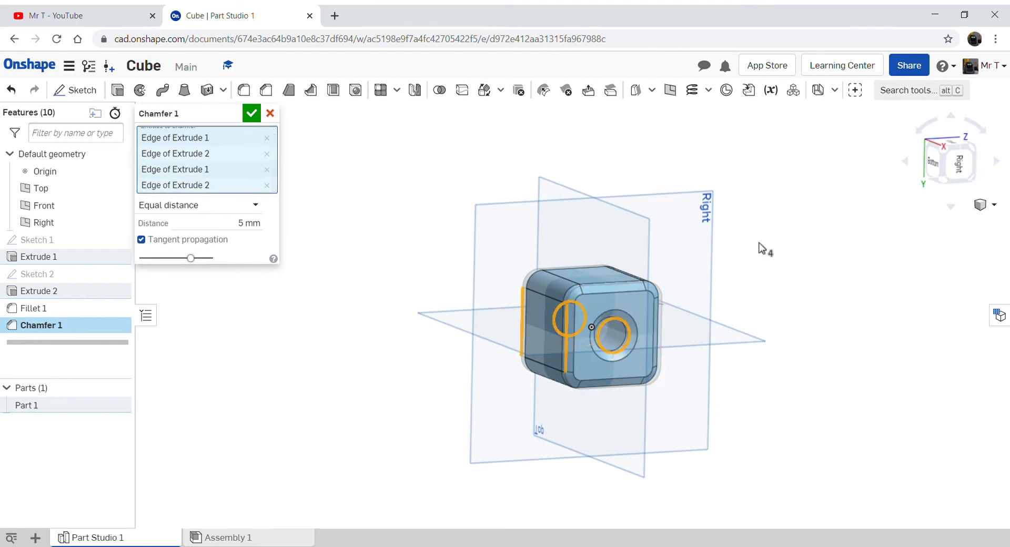
right_drag(759, 248, 806, 348)
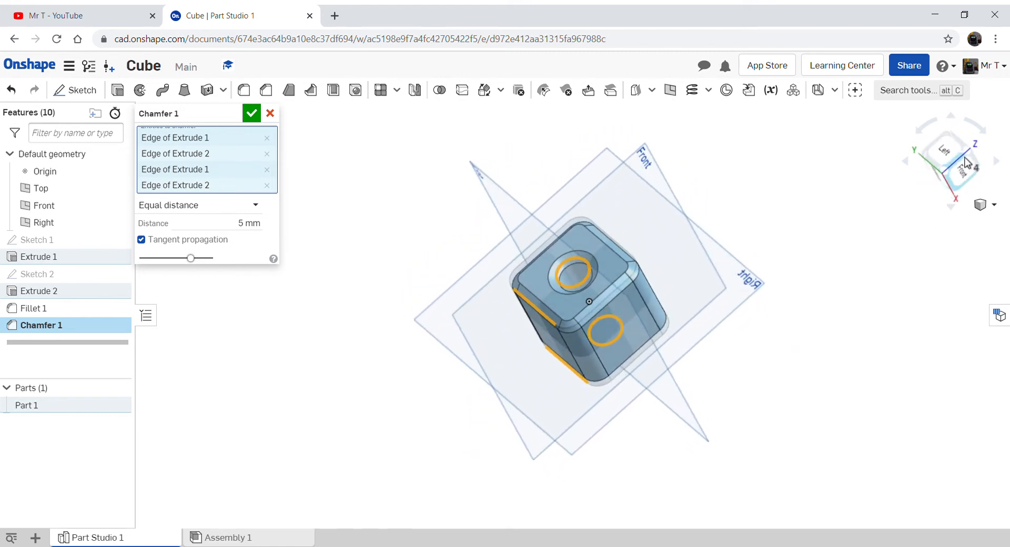
click(947, 176)
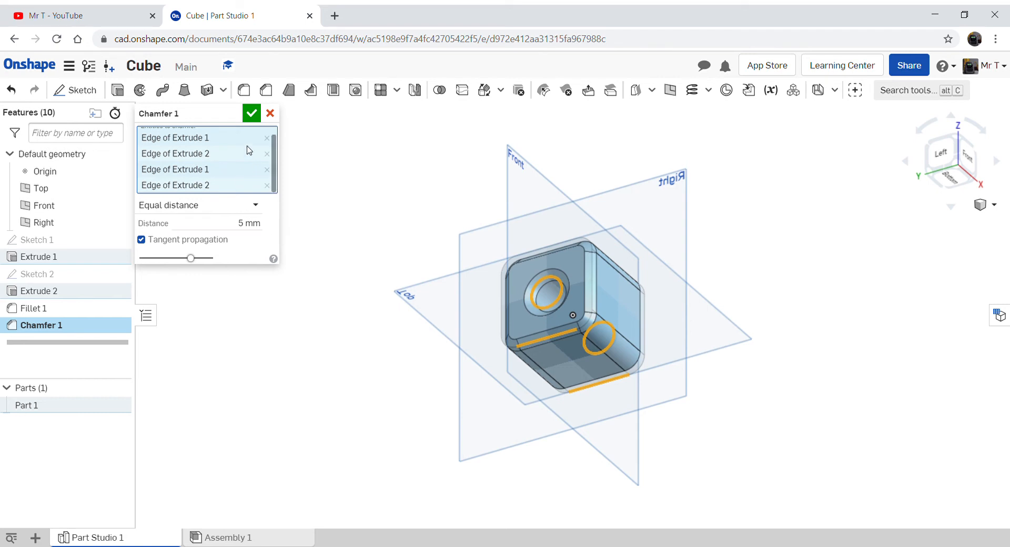
click(253, 114)
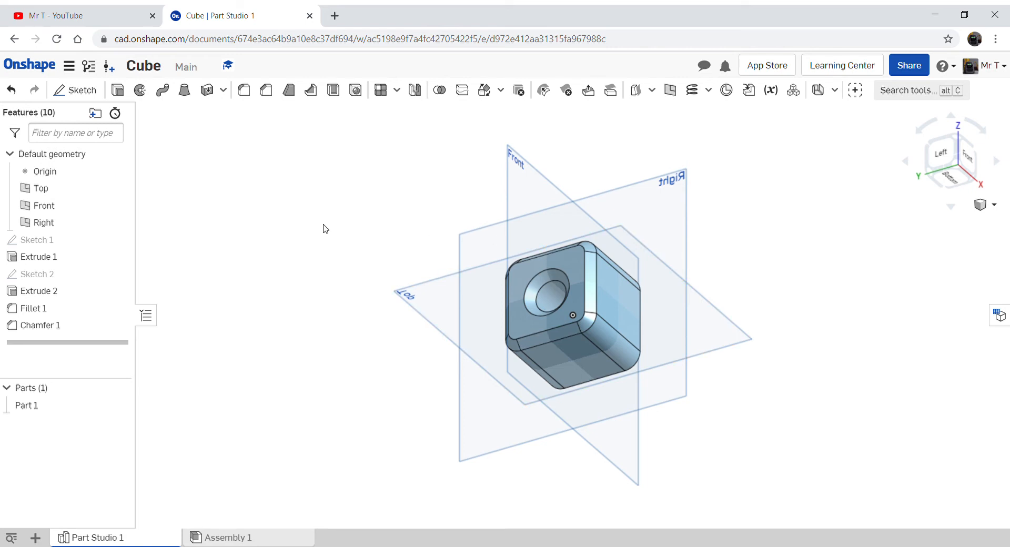
- Start a sketch on the cube's flat front side face and draw a small circle at the centre of that face
click(87, 92)
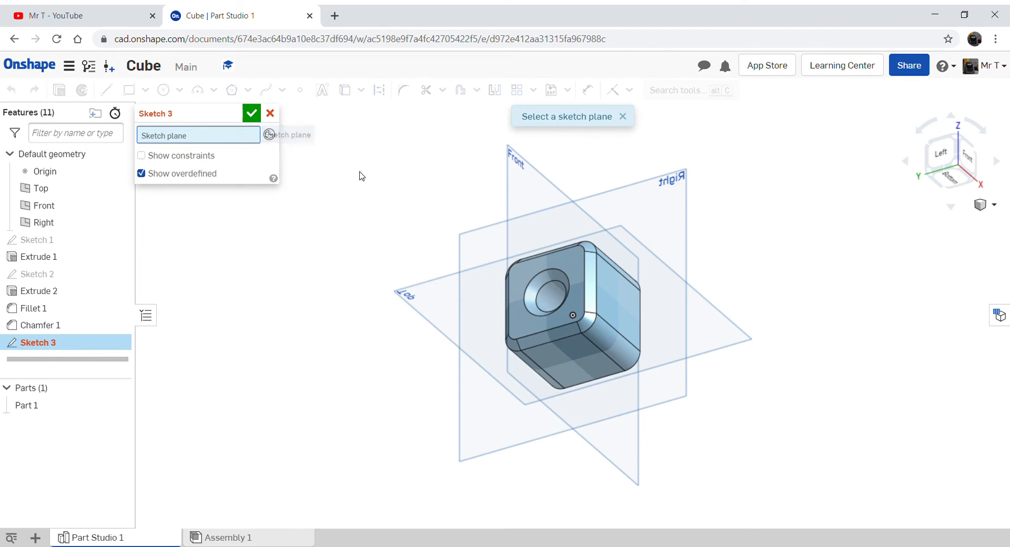
click(618, 306)
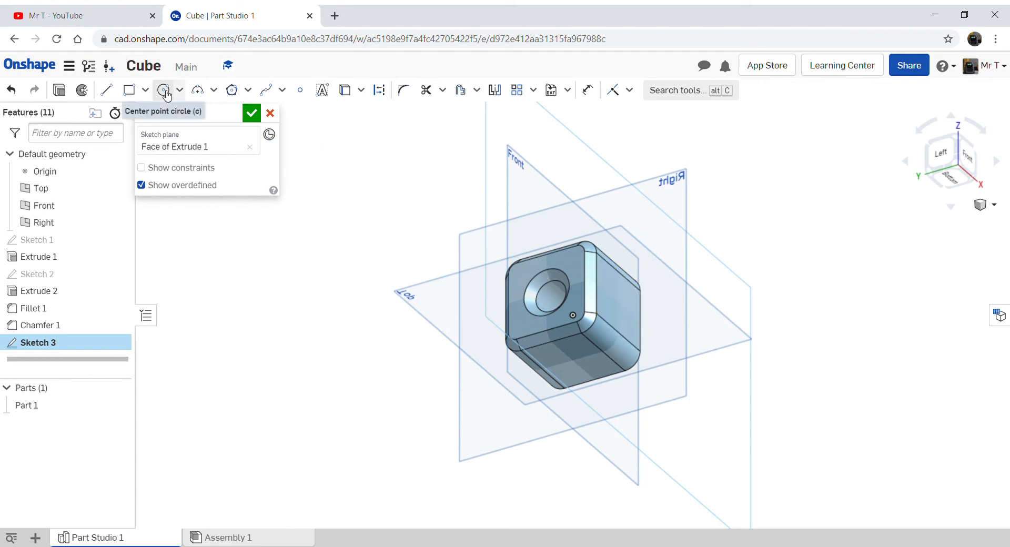
click(165, 93)
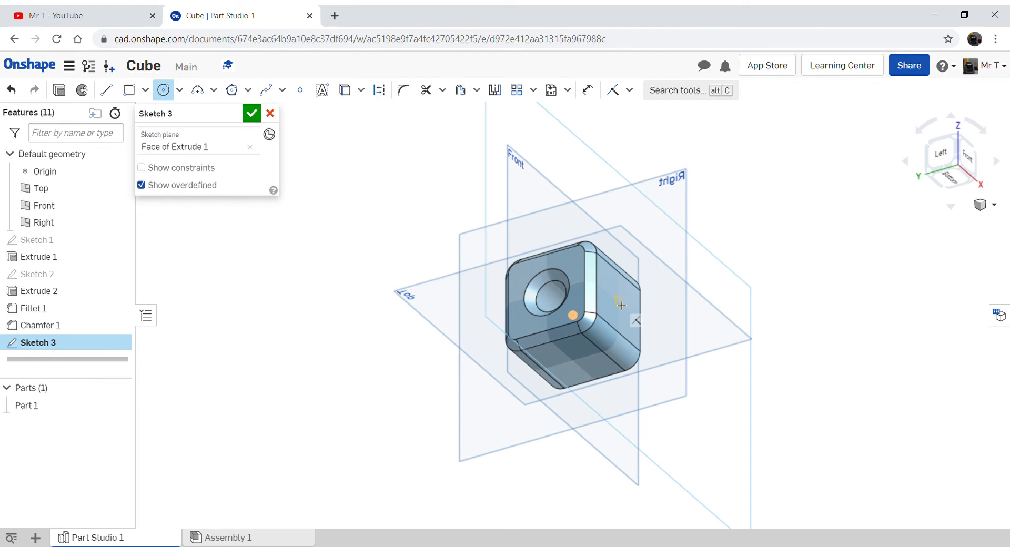
click(618, 302)
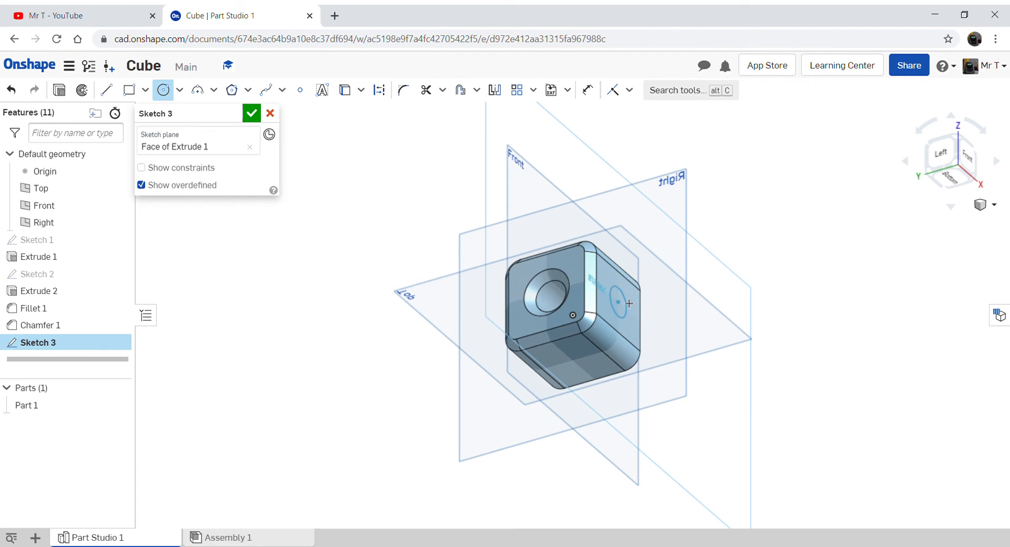
click(629, 304)
key(Escape)
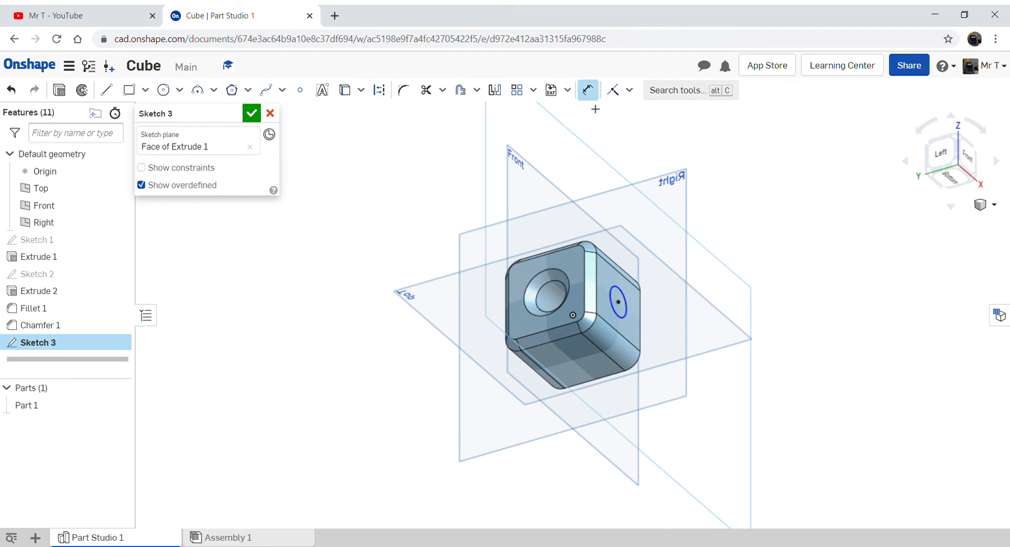
- Set the diameter of the circle on the cube's front side face to 15 mm and finish the sketch
click(630, 310)
click(732, 298)
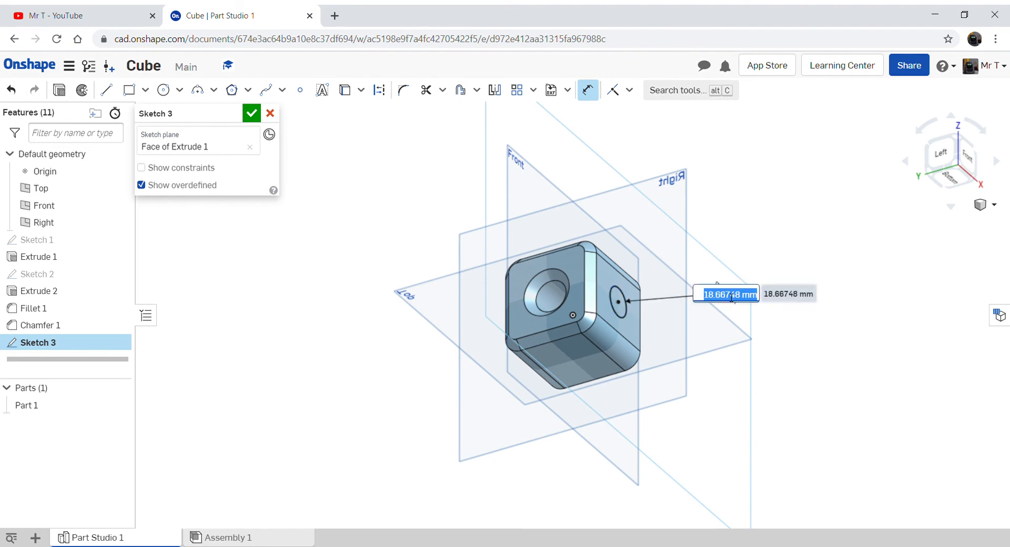
text(15)
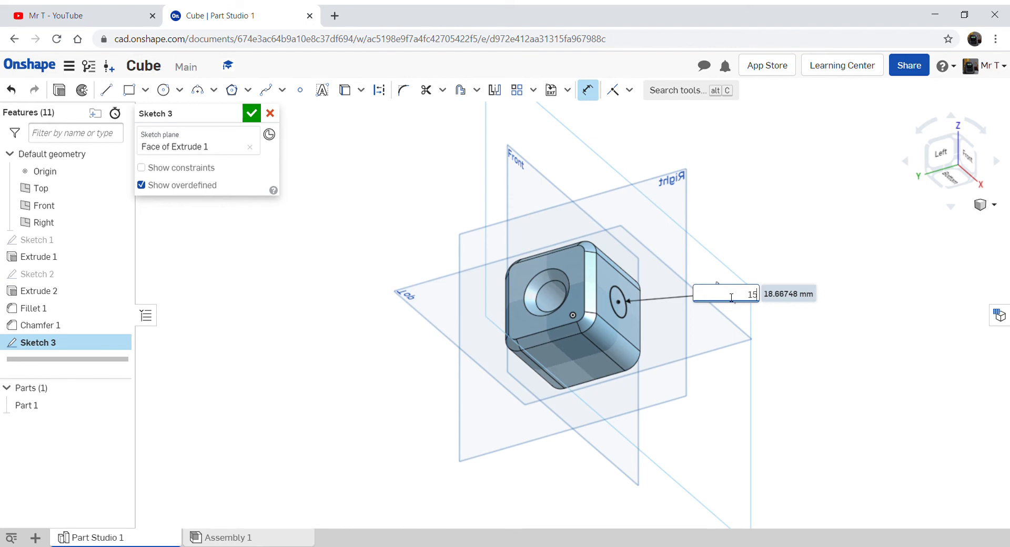
key(Return)
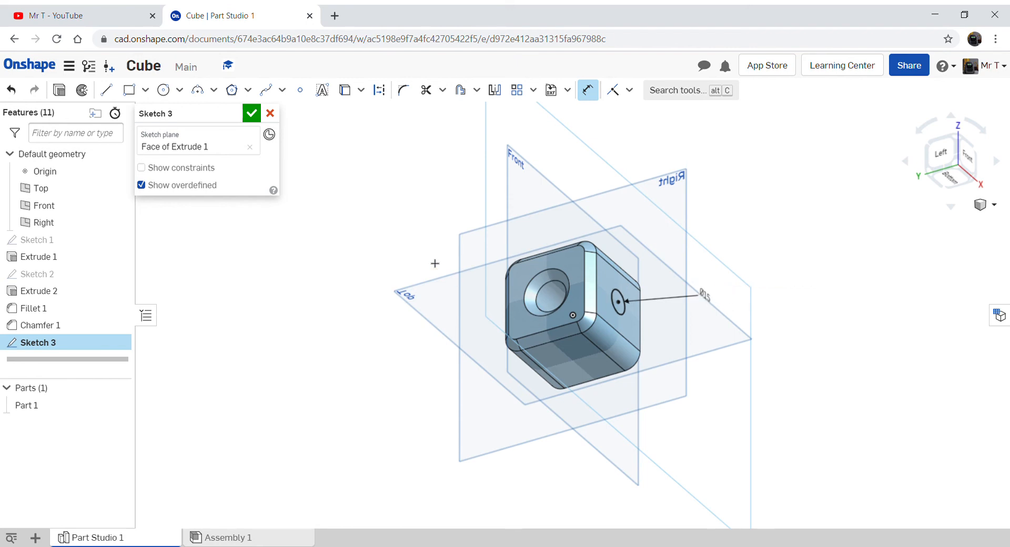
click(252, 113)
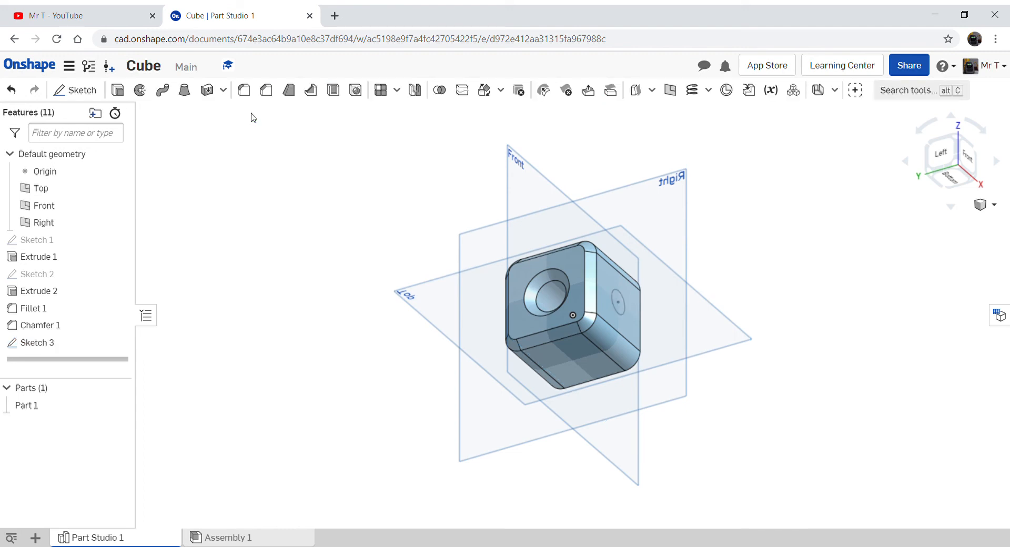
- Extrude the front side face circle outward as a blind 25 mm peg, added to Part 1
click(118, 89)
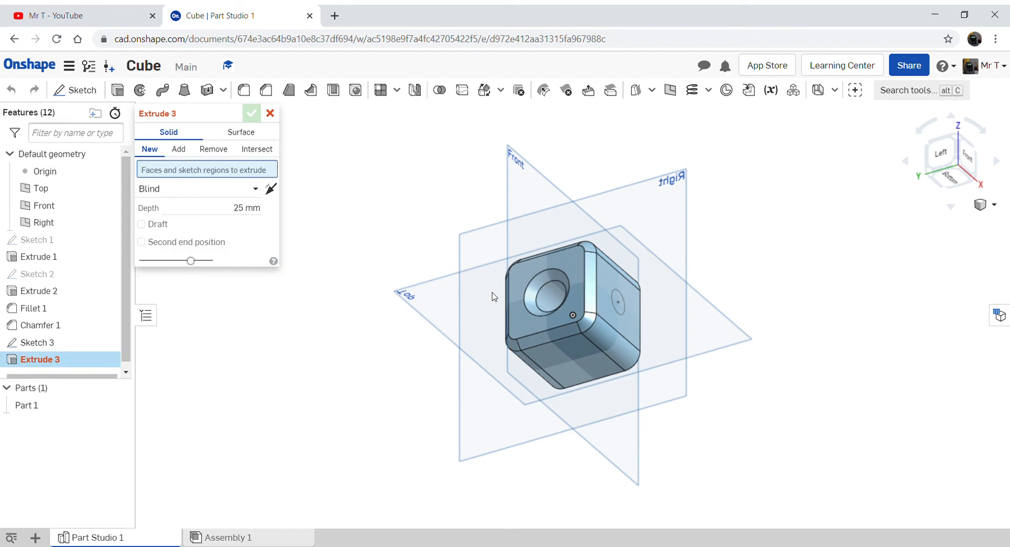
click(622, 313)
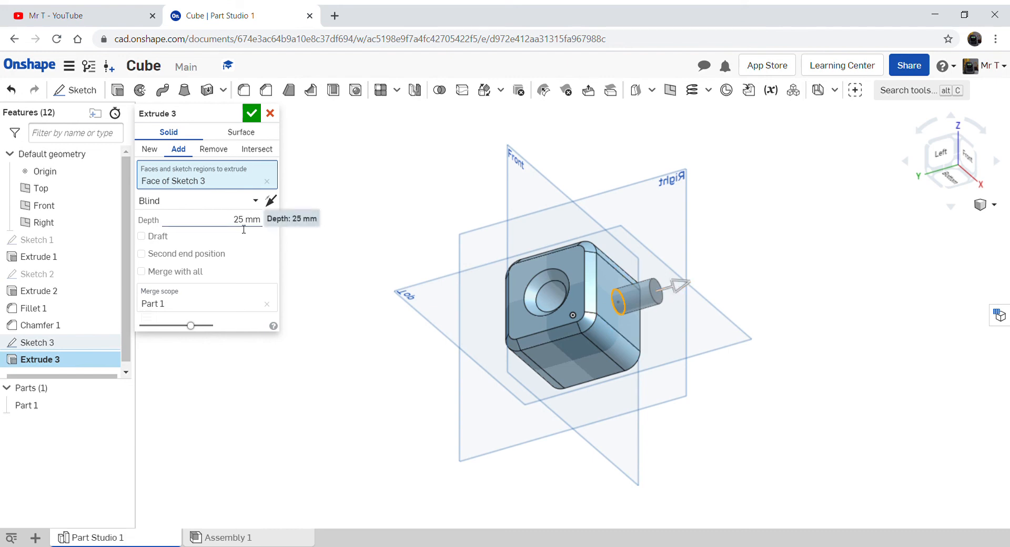
click(251, 115)
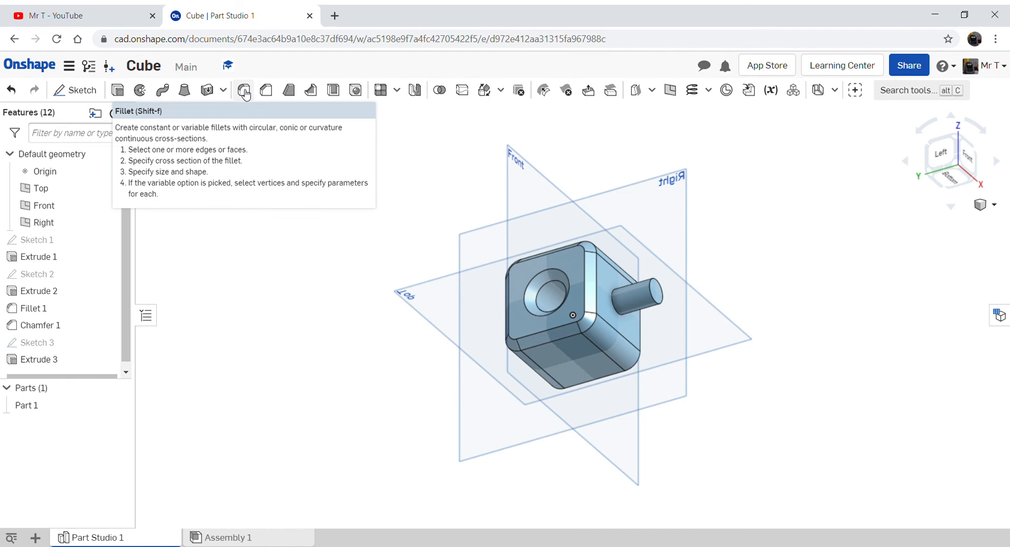
- Fillet the front peg's base edge and outer end edge with a circular 6 mm radius
click(244, 91)
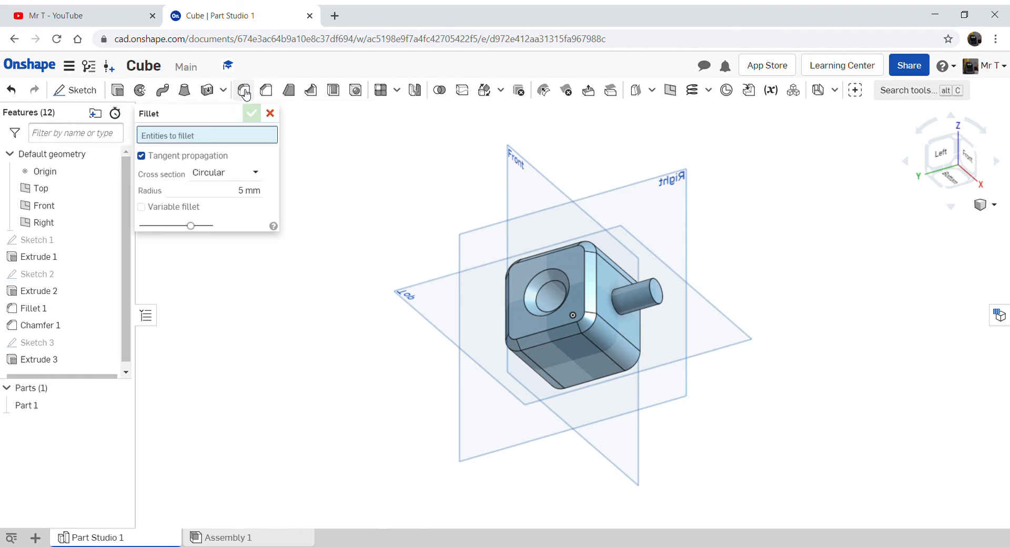
click(244, 197)
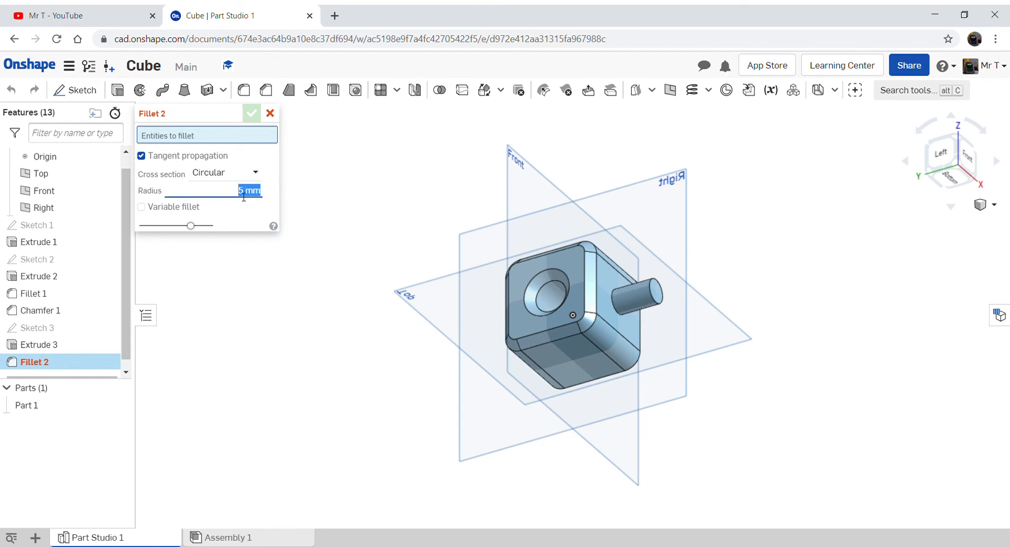
text(6)
key(Return)
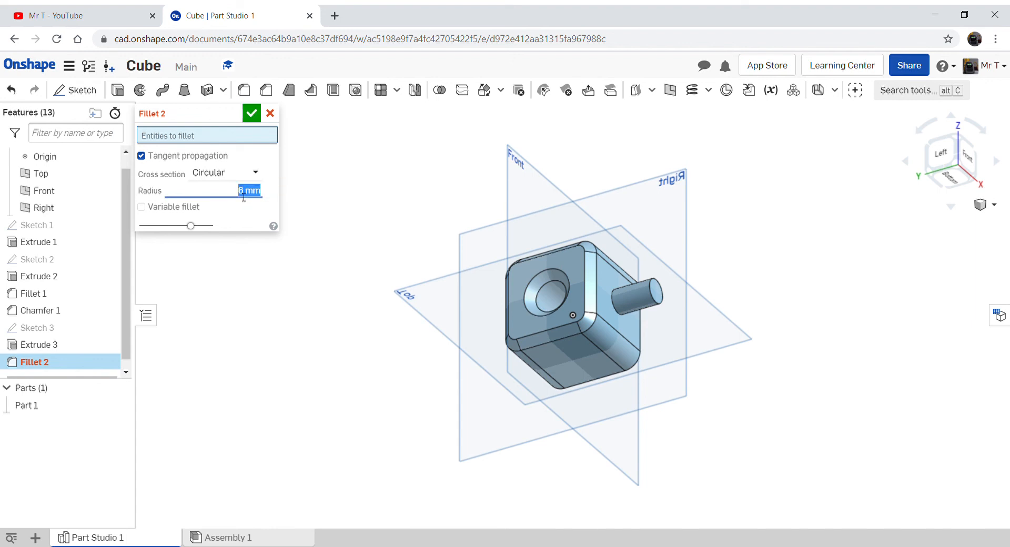
click(619, 315)
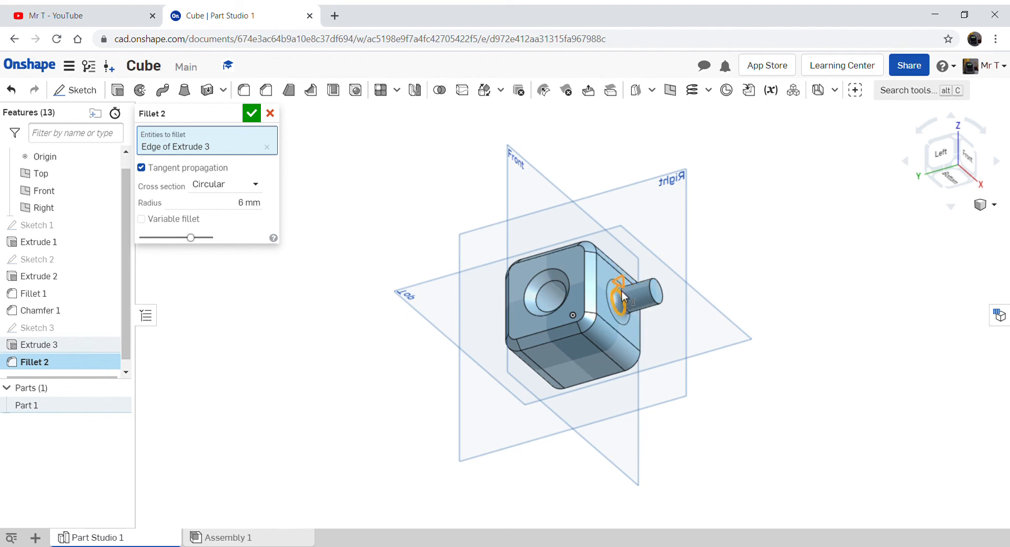
click(656, 305)
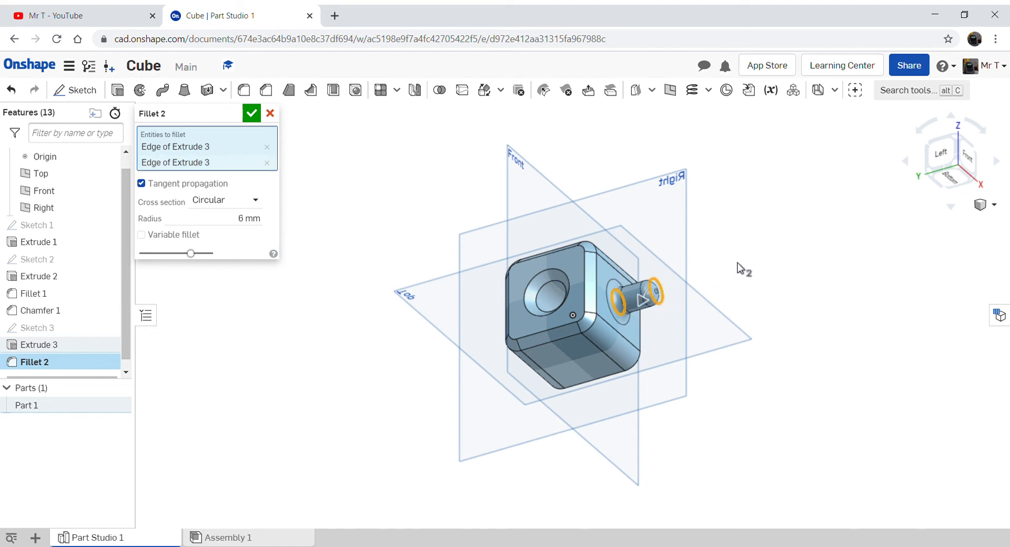
click(252, 113)
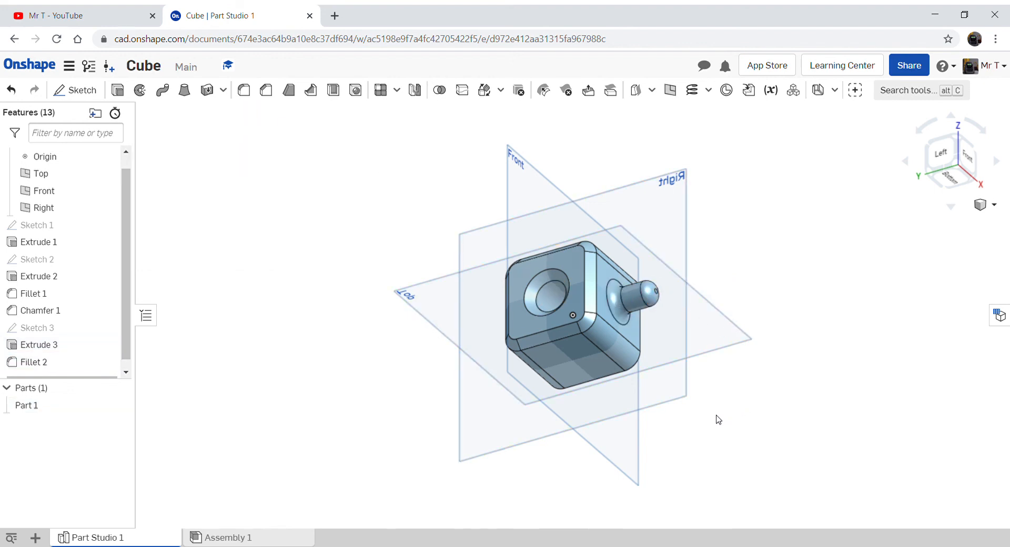
- Start a sketch on the back face opposite the peg and draw a circle about 20 mm in diameter at its centre
right_drag(721, 419, 803, 409)
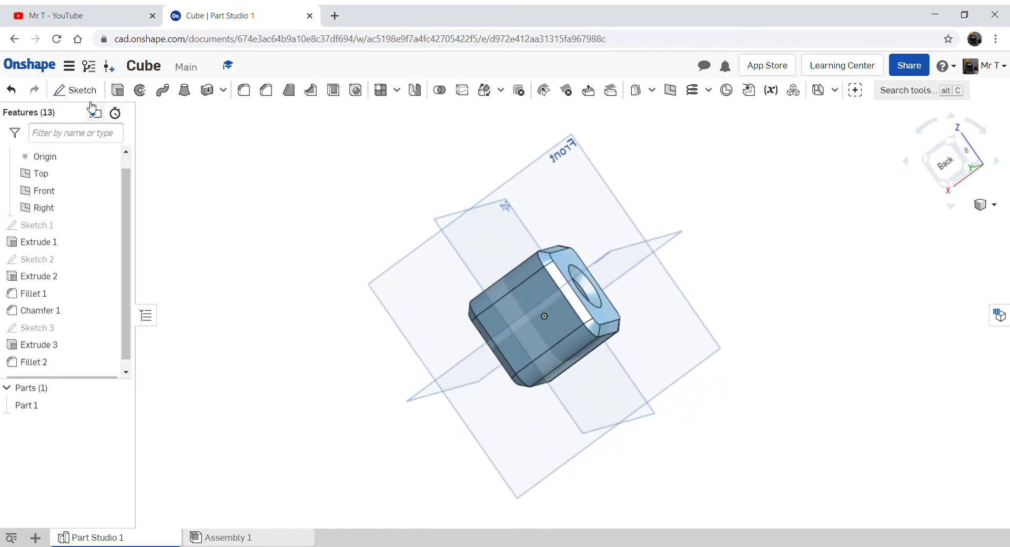
click(78, 90)
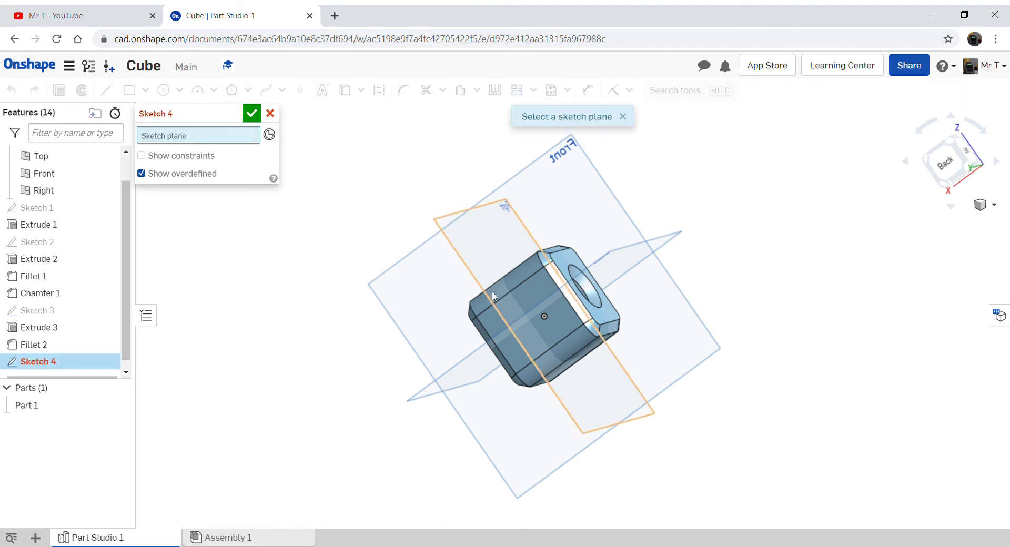
click(548, 329)
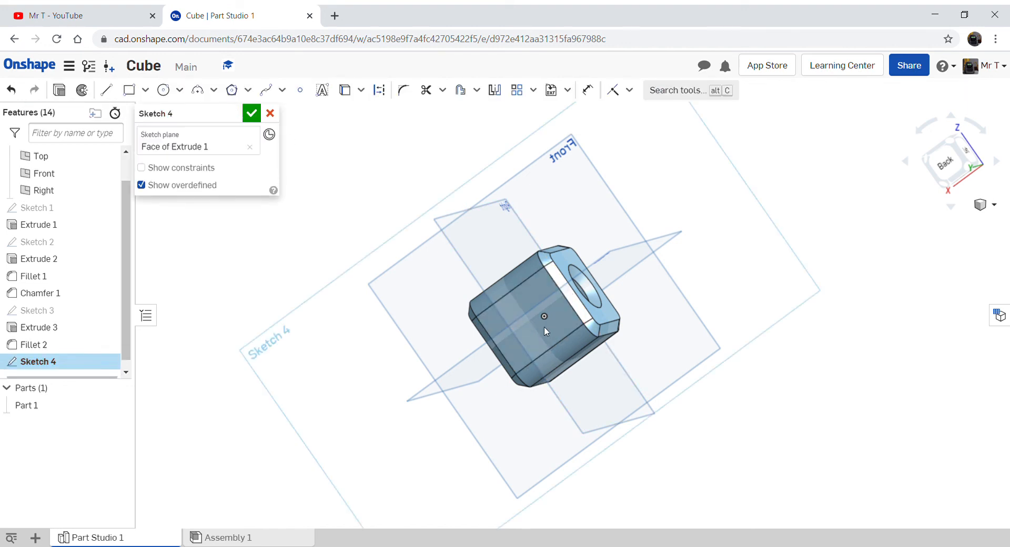
click(164, 90)
click(530, 321)
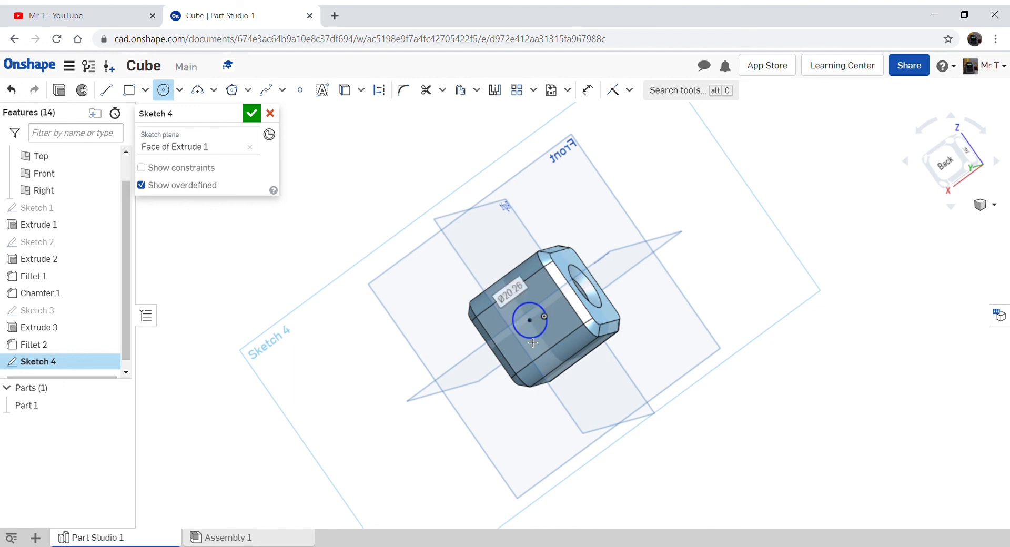
- Set the back face circle's diameter to 15 mm and finish the sketch
key(u)
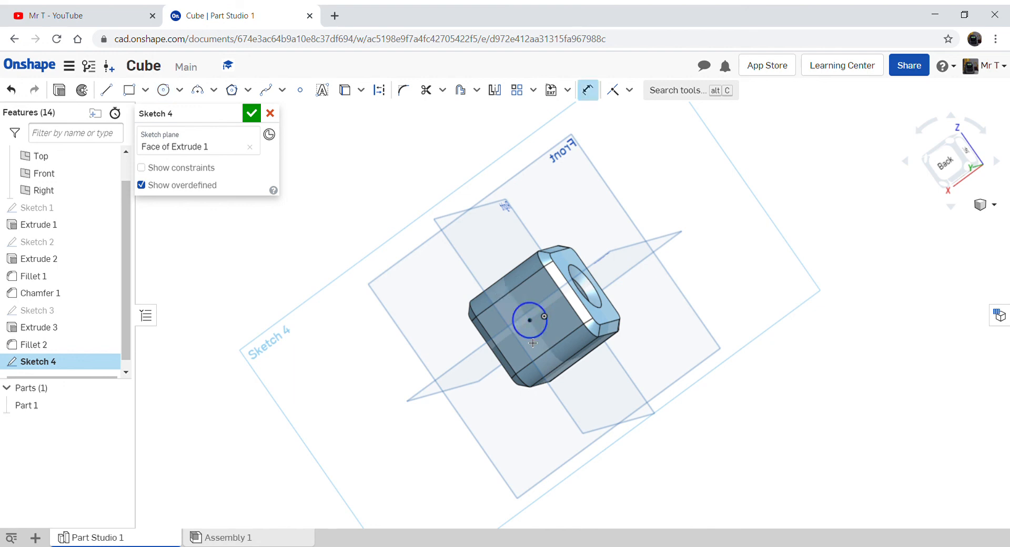
click(537, 341)
click(468, 401)
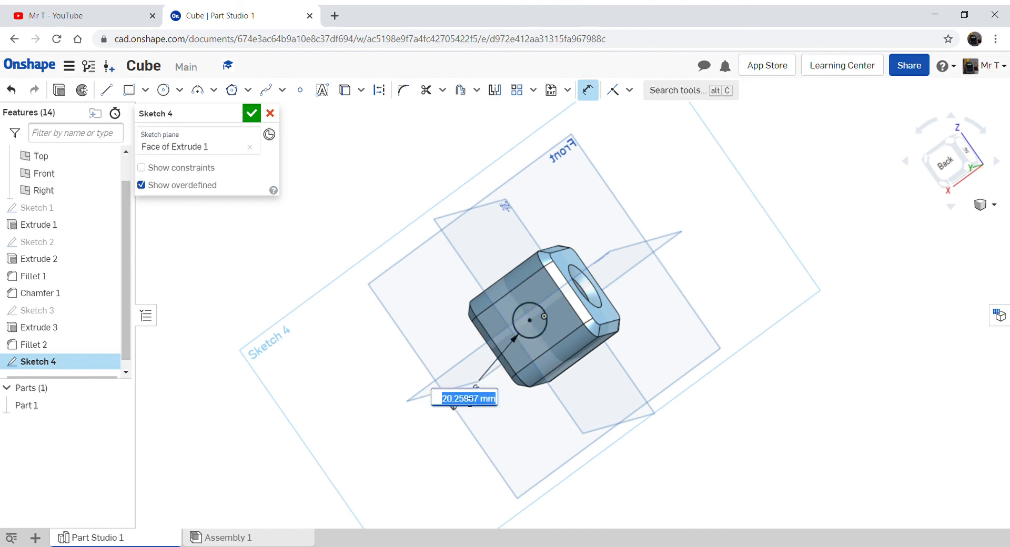
text(15)
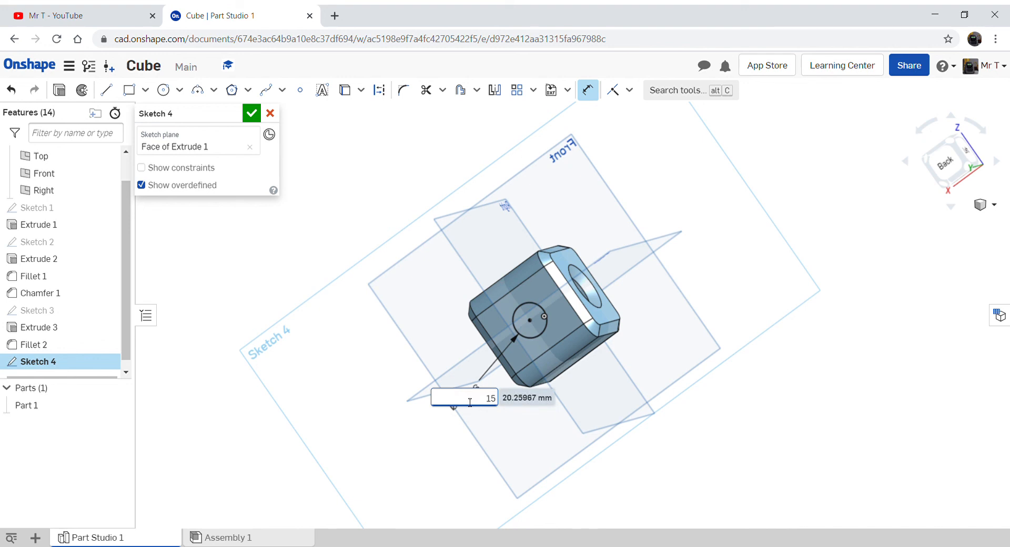
key(Return)
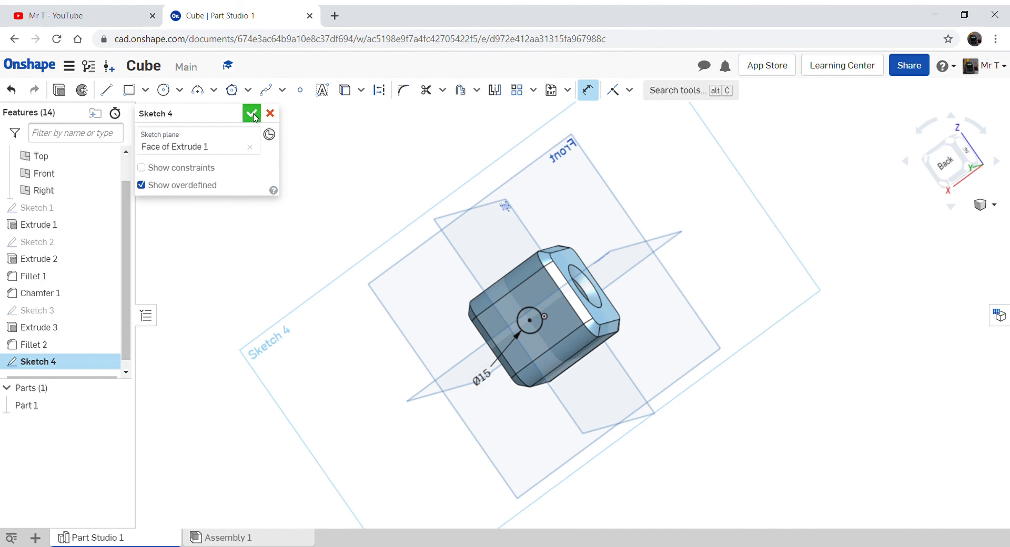
click(254, 116)
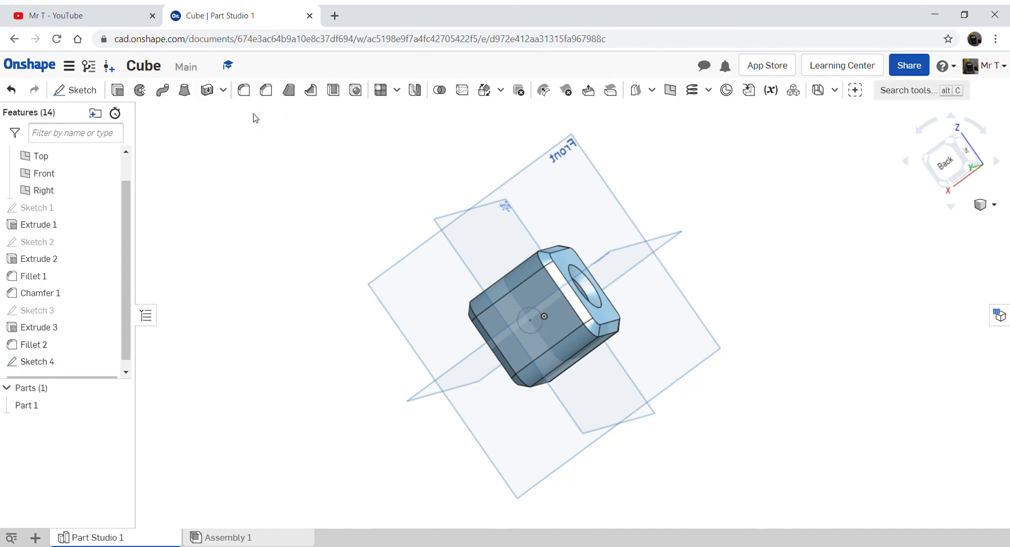
- Extrude the back face circle outward as a blind 25 mm peg, added to Part 1
click(119, 93)
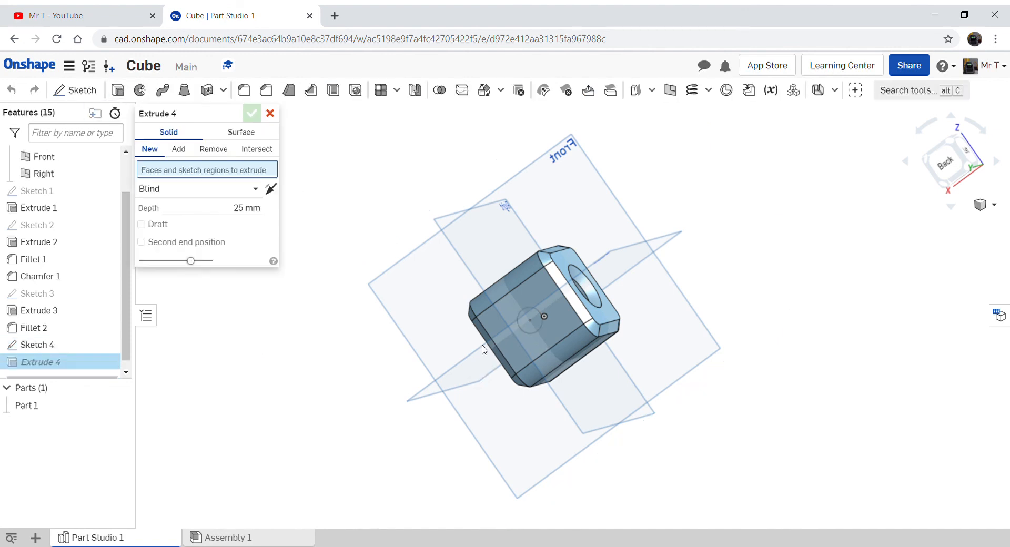
click(528, 329)
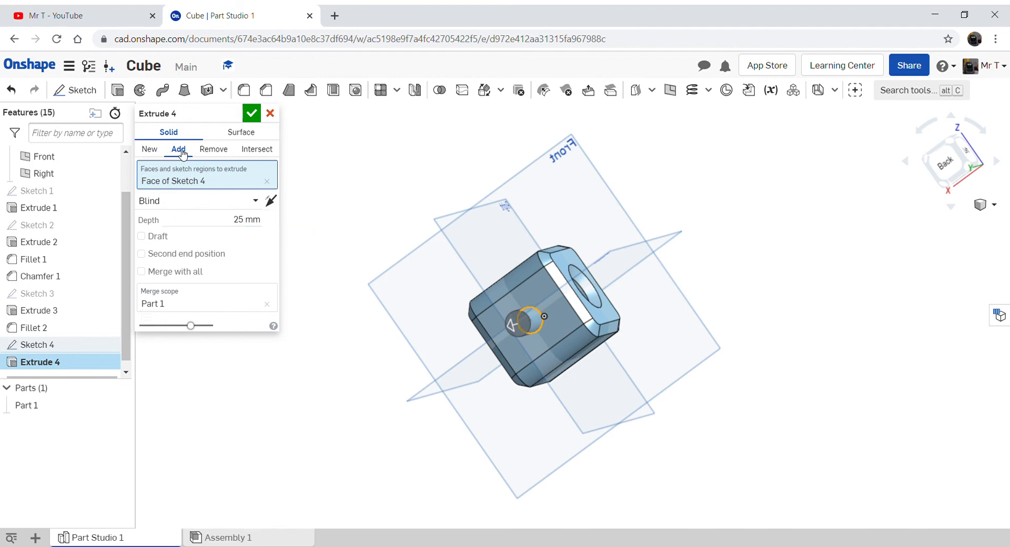
click(252, 115)
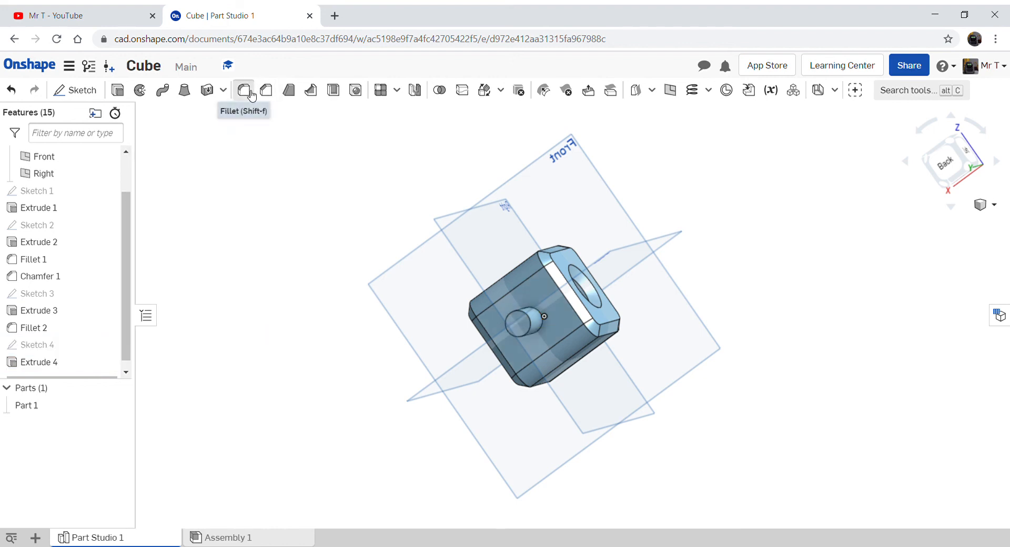
- Fillet the back peg's base edge and outer end edge with a circular 6 mm radius
click(244, 90)
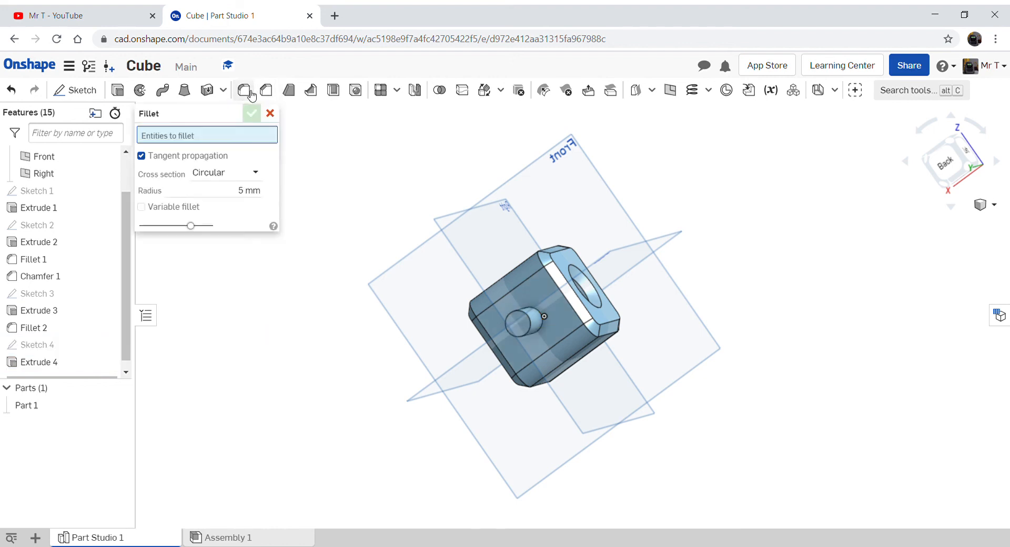
click(248, 194)
text(6)
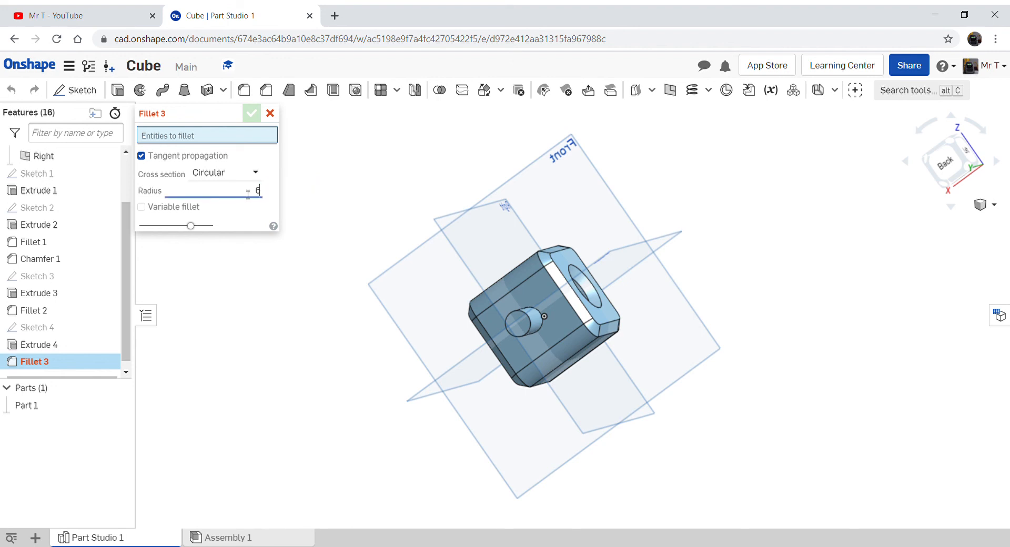
key(Return)
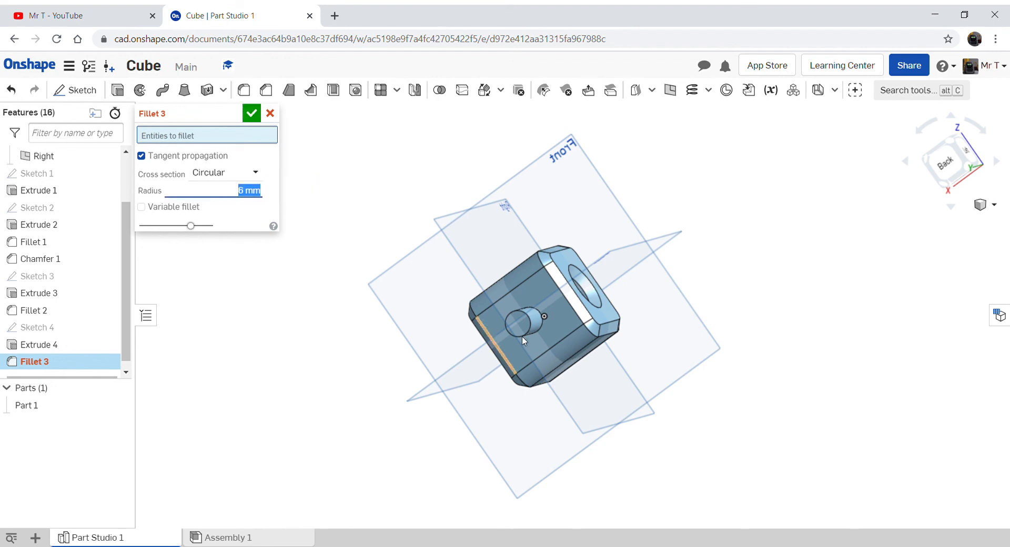
click(541, 330)
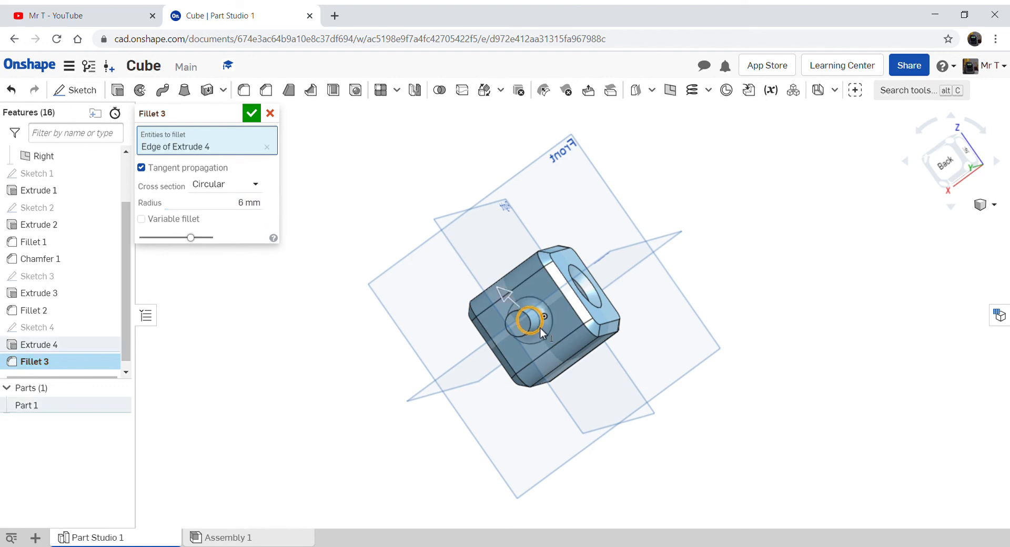
click(512, 336)
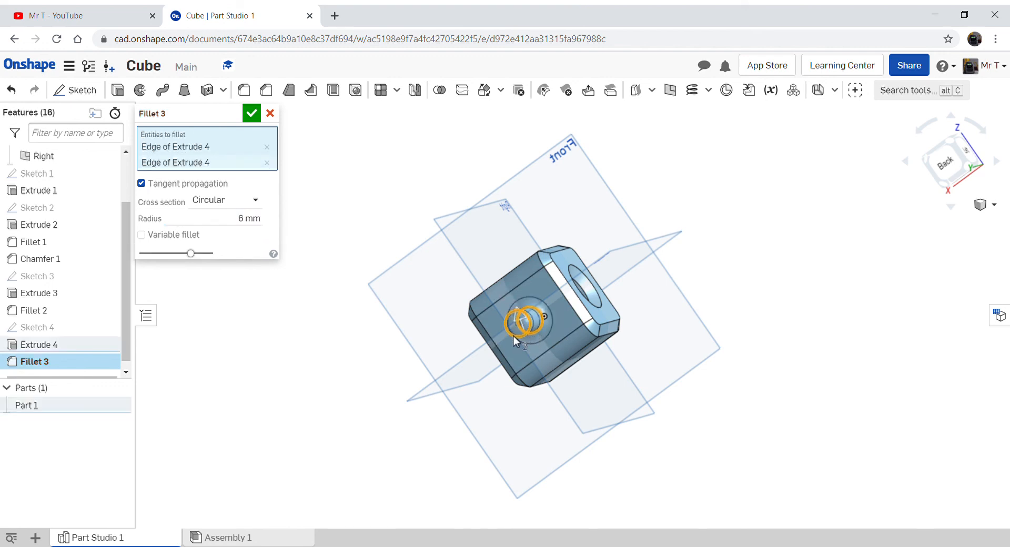
click(252, 114)
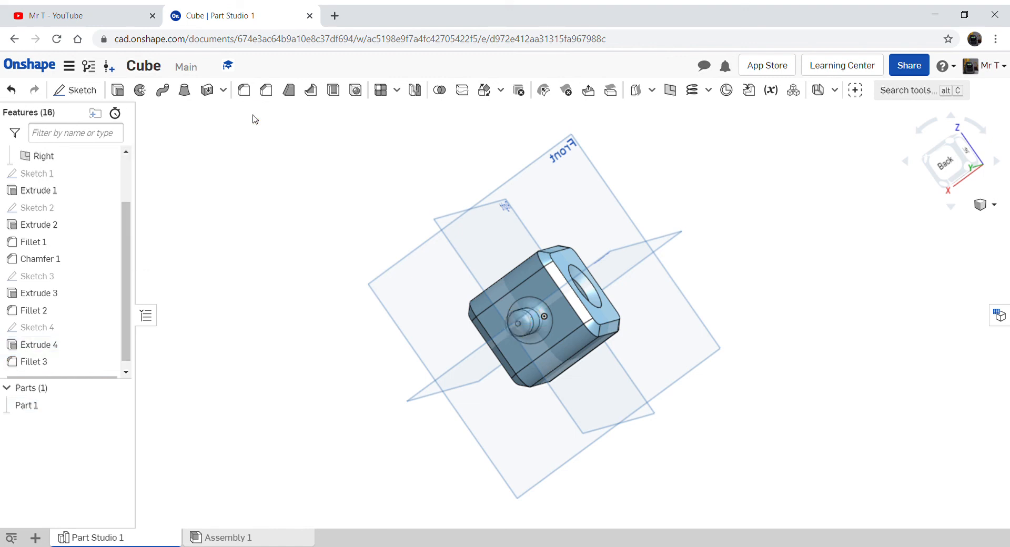
drag(838, 227, 769, 254)
right_drag(769, 253, 700, 360)
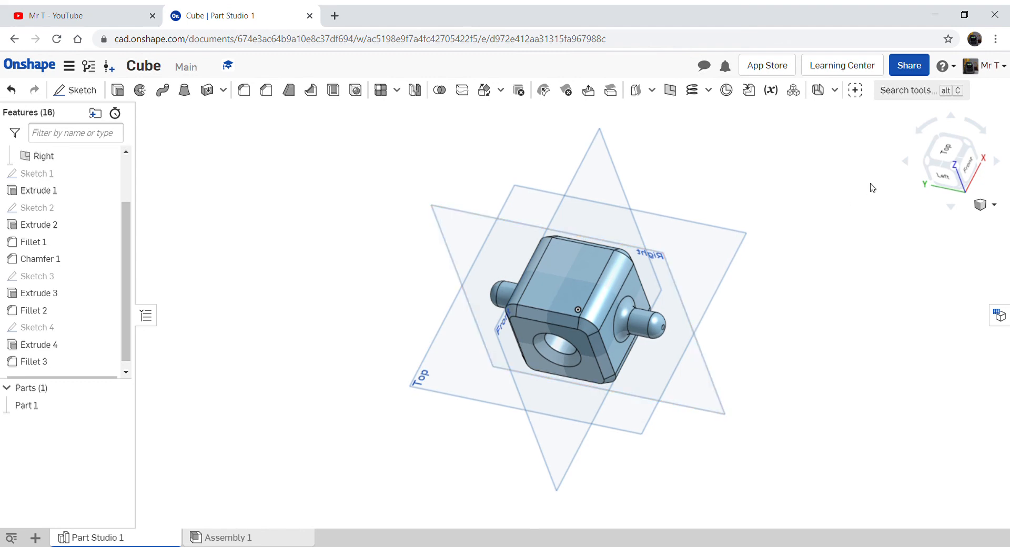
click(954, 171)
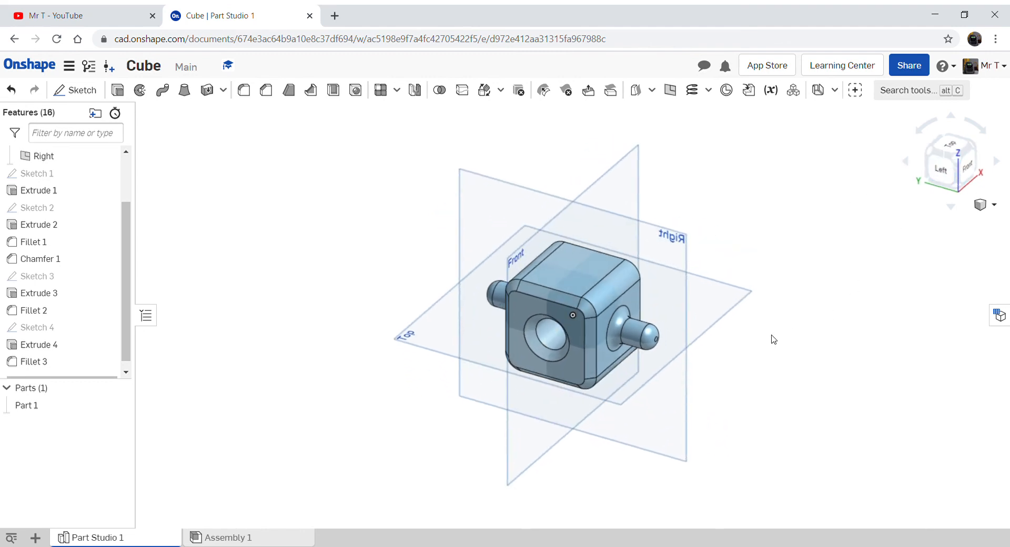
mouse_move(771, 338)
right_down()
mouse_move(780, 302)
mouse_move(763, 300)
mouse_move(746, 322)
mouse_move(773, 327)
right_up()
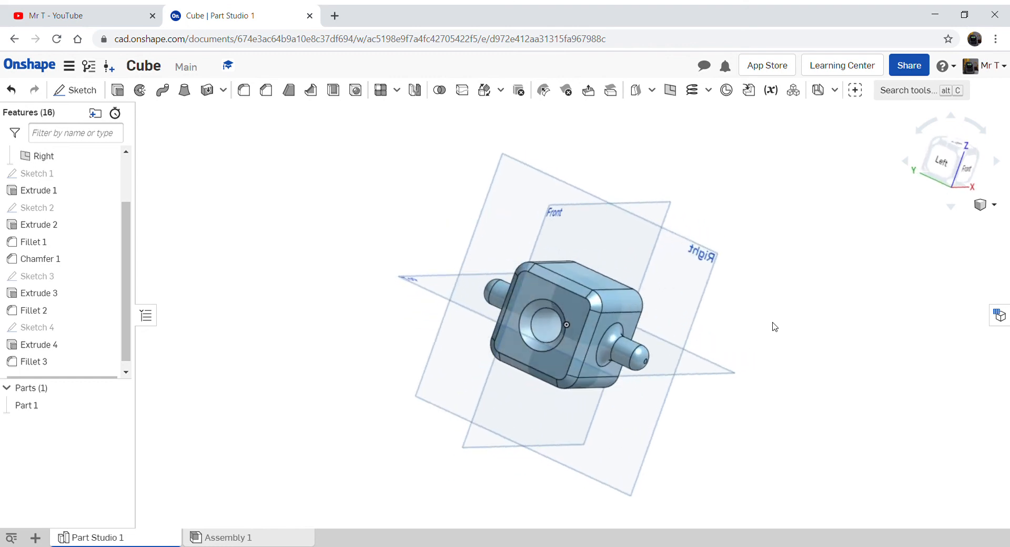
click(961, 157)
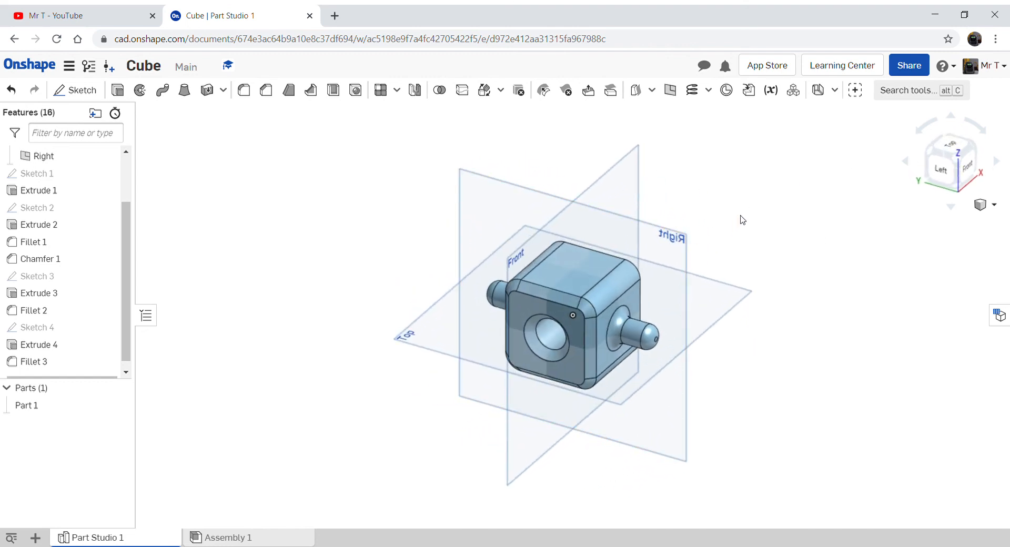